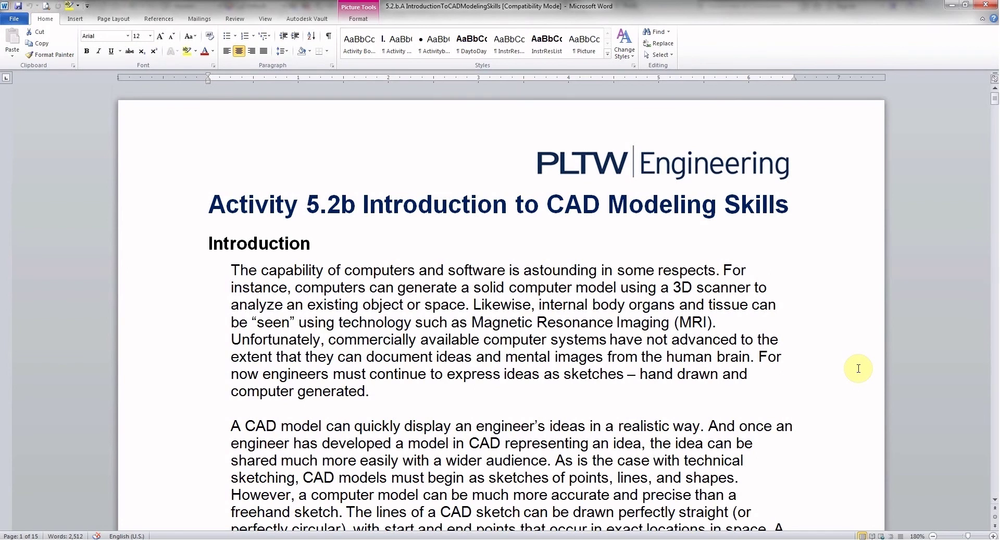
Look through the activity document for the part I fillet sketch instructions and the part II passenger section instructions
scroll(859, 368, down, 10)
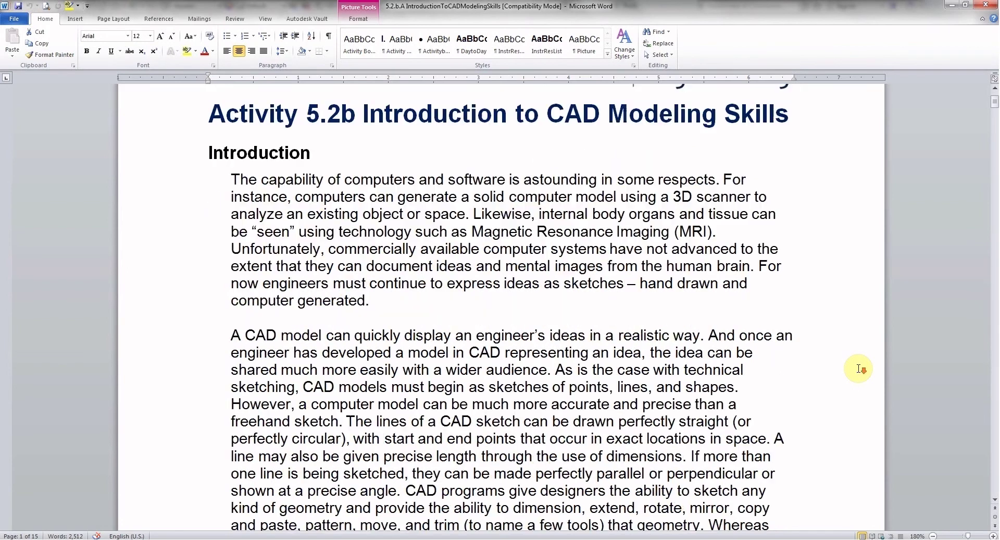
scroll(858, 368, down, 9)
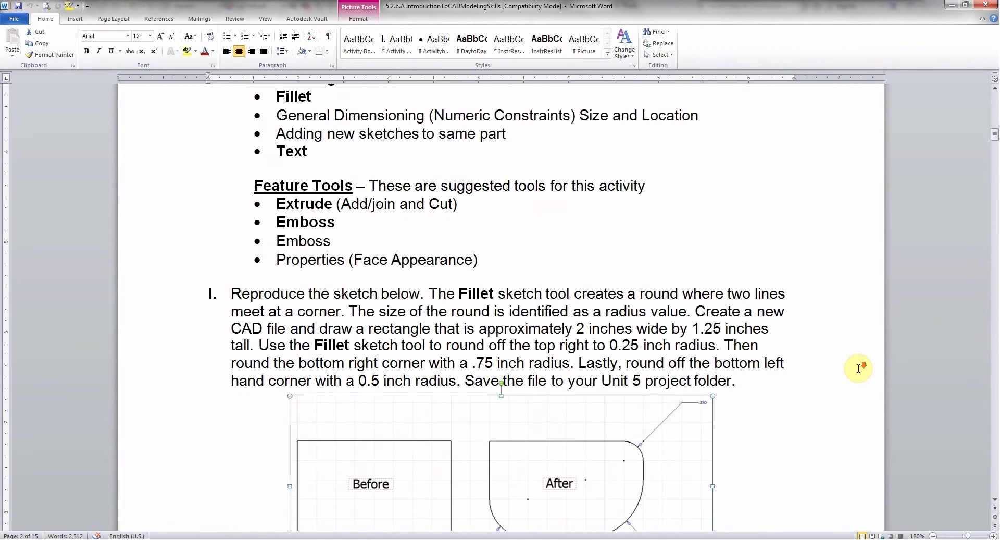
scroll(858, 368, down, 3)
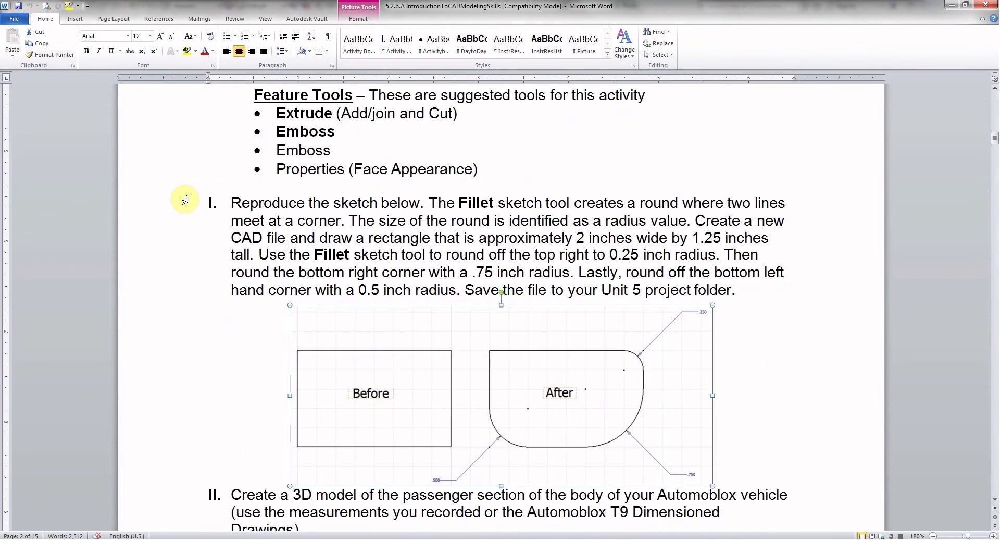
click(205, 204)
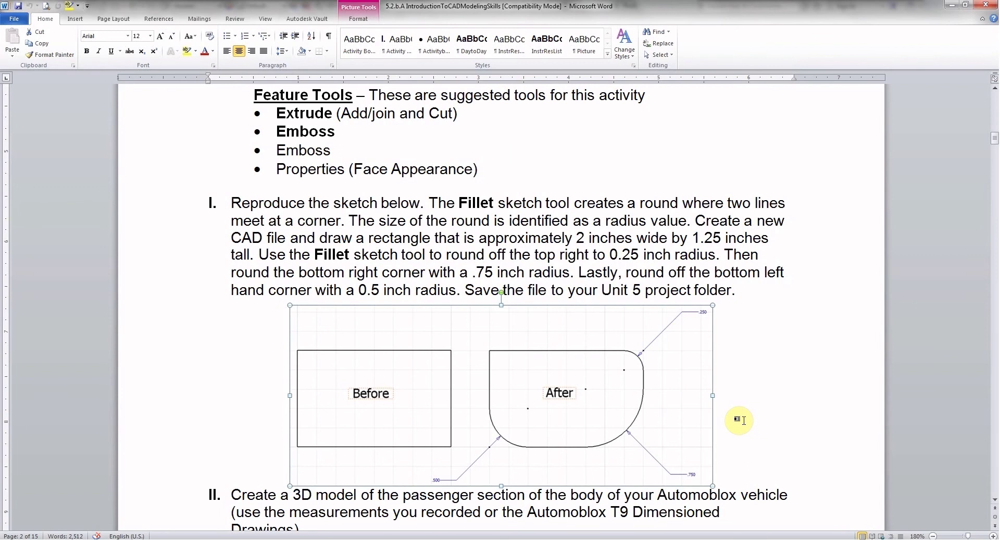
scroll(744, 420, down, 10)
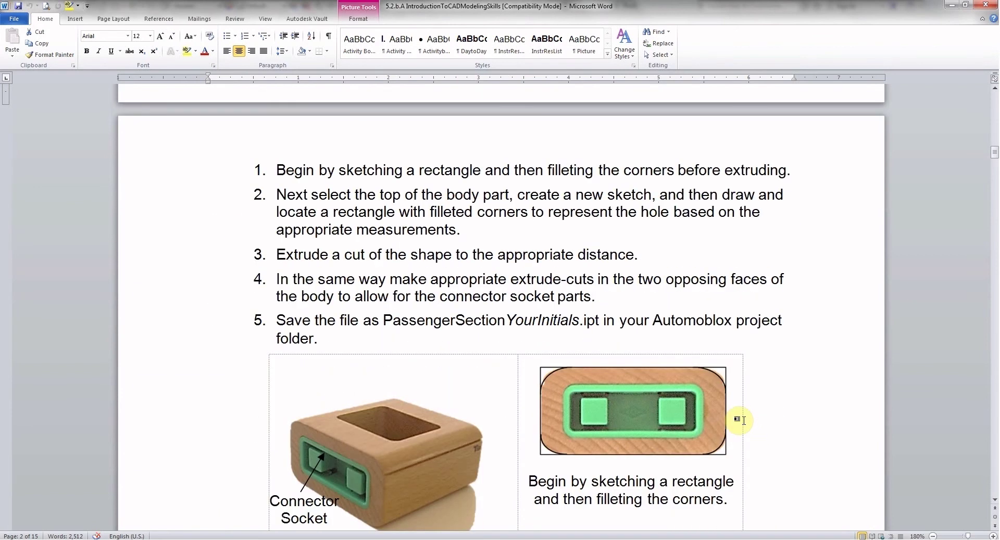
scroll(744, 420, up, 9)
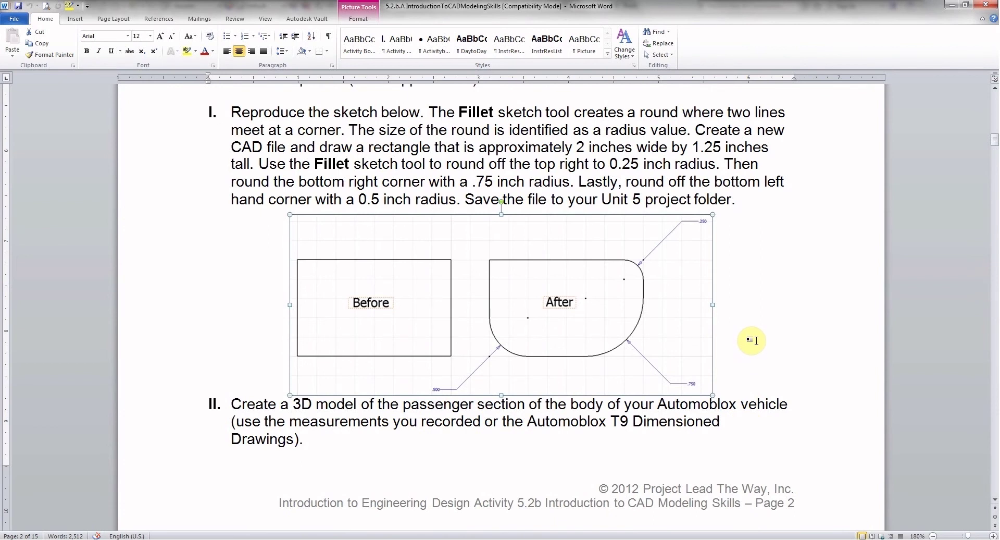
click(796, 338)
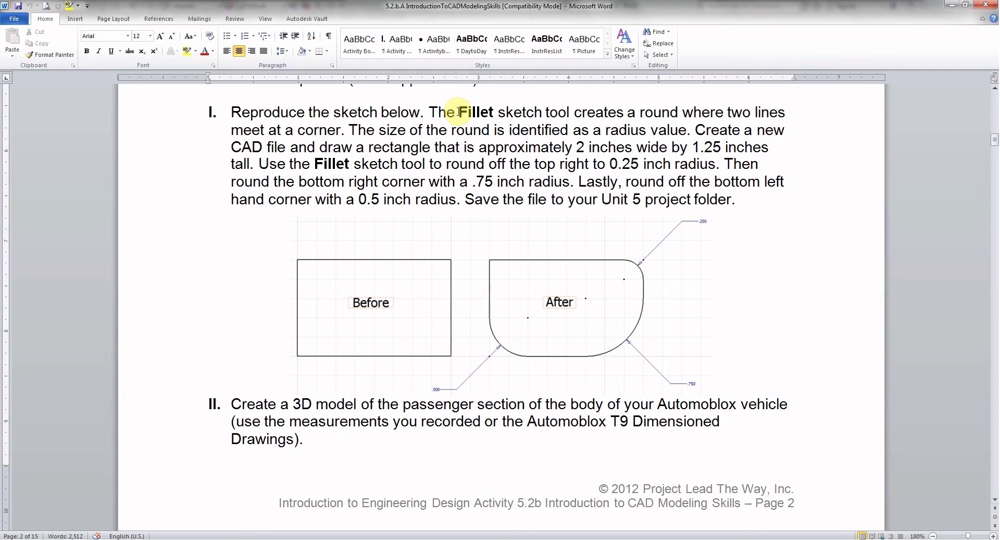
Highlight the Fillet sketch tool mention, then the rectangle's required width and height in the part I instructions
drag(458, 111, 573, 104)
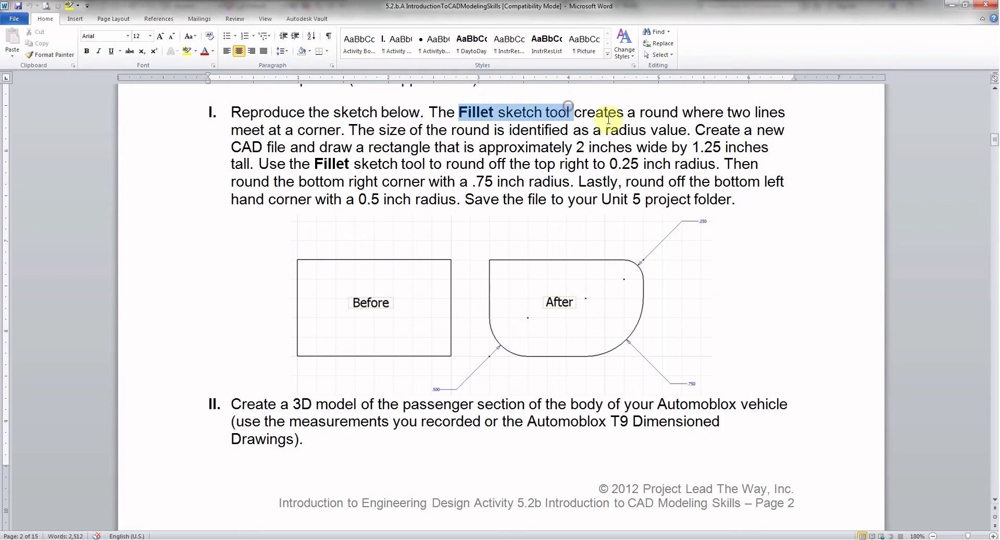
click(875, 150)
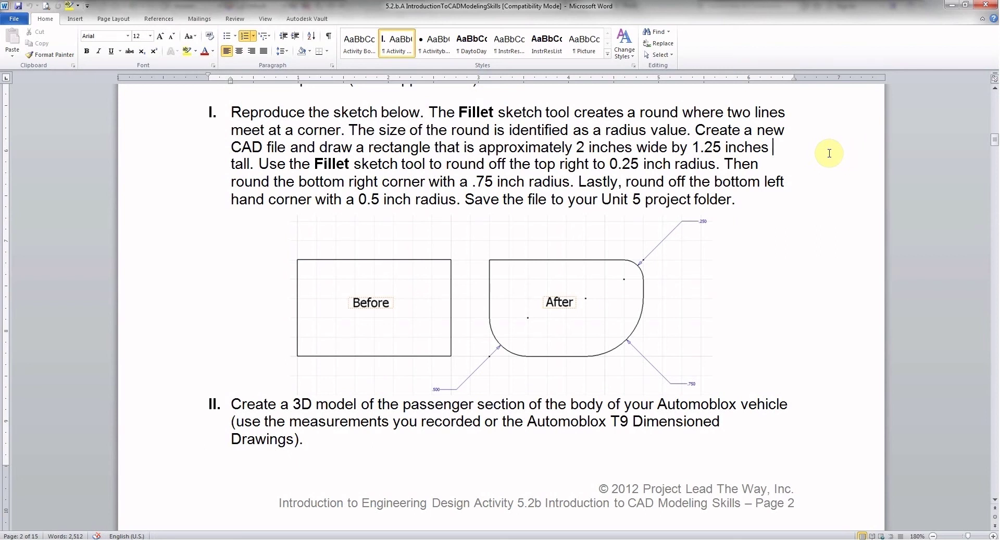
key(ctrl+shift+Left)
key(ctrl+shift+Left)
key(ctrl+shift+Left)
key(ctrl+shift+Left)
key(ctrl+shift+Left)
key(ctrl+shift+Left)
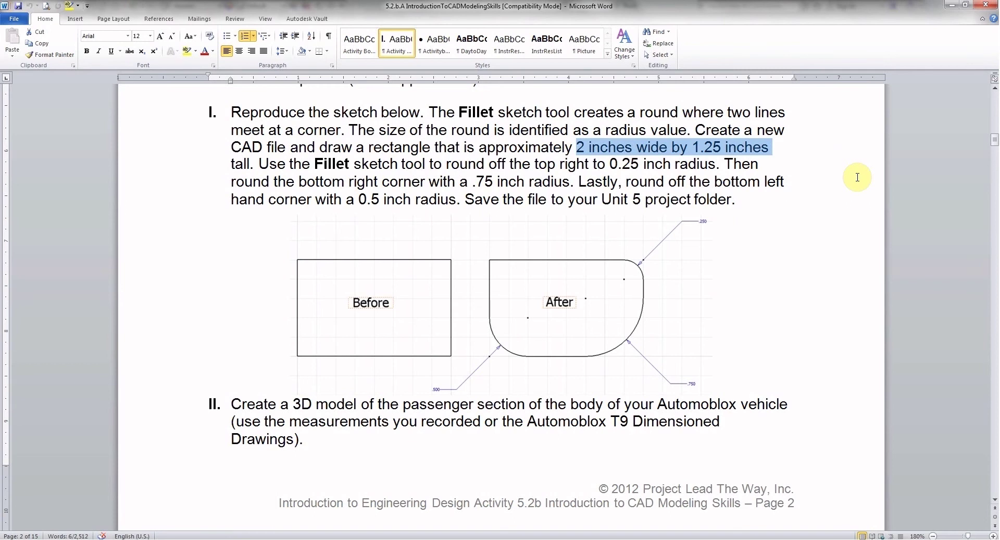
Switch to Autodesk Inventor and start a 2D sketch on the XY plane
key(alt+Tab)
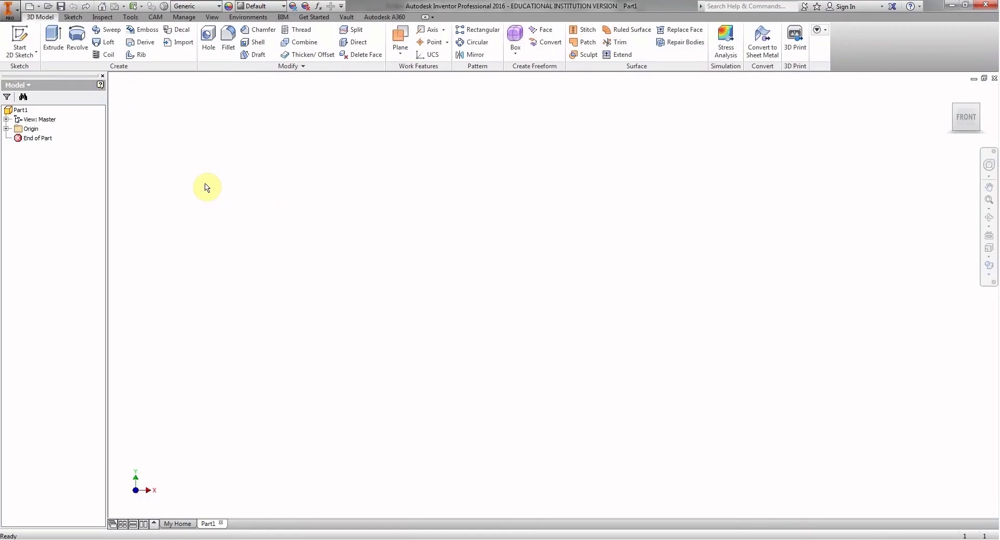
click(20, 35)
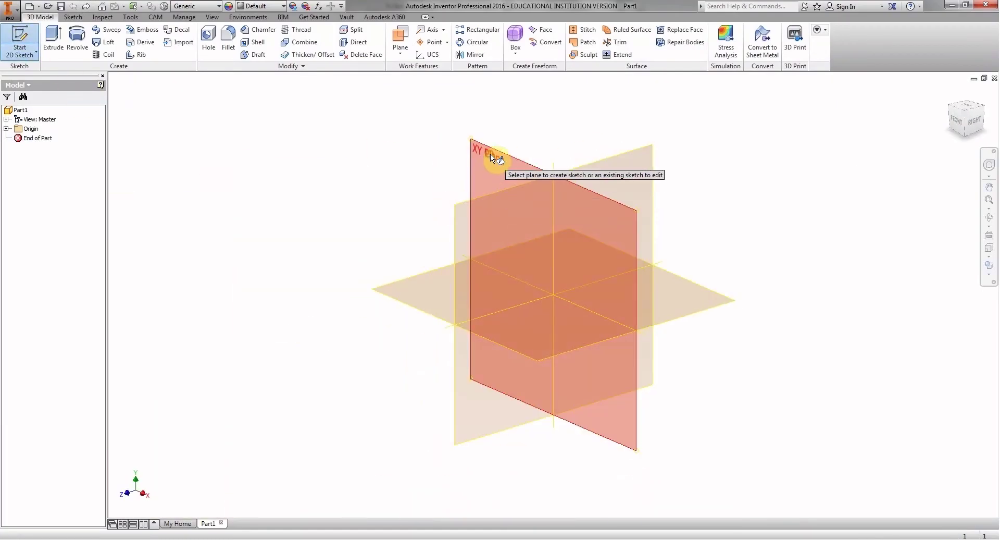
click(475, 144)
mouse_move(636, 161)
middle_down()
mouse_move(431, 286)
mouse_move(266, 331)
middle_up()
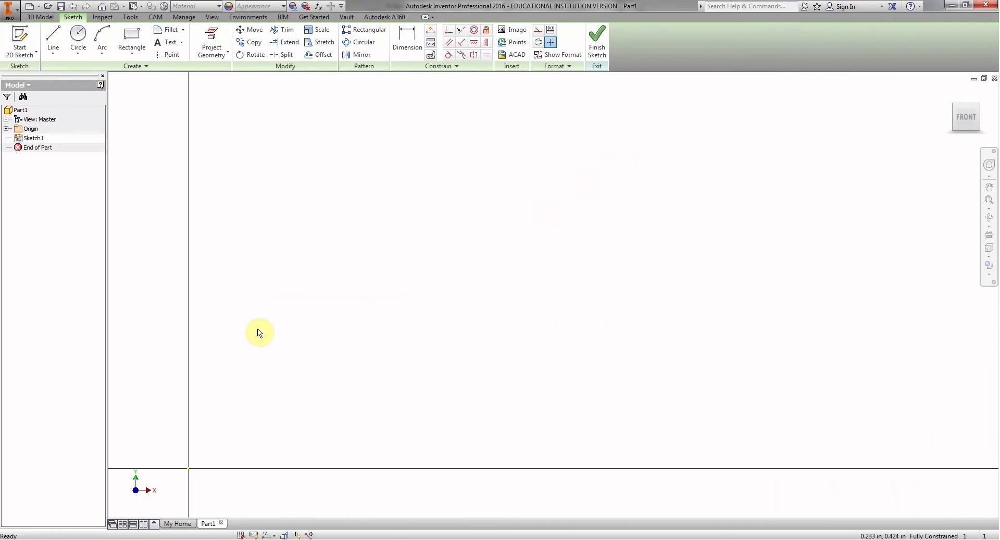
Sketch a two-point rectangle 2 in wide by 1.25 in tall, above and to the right of the origin
click(125, 35)
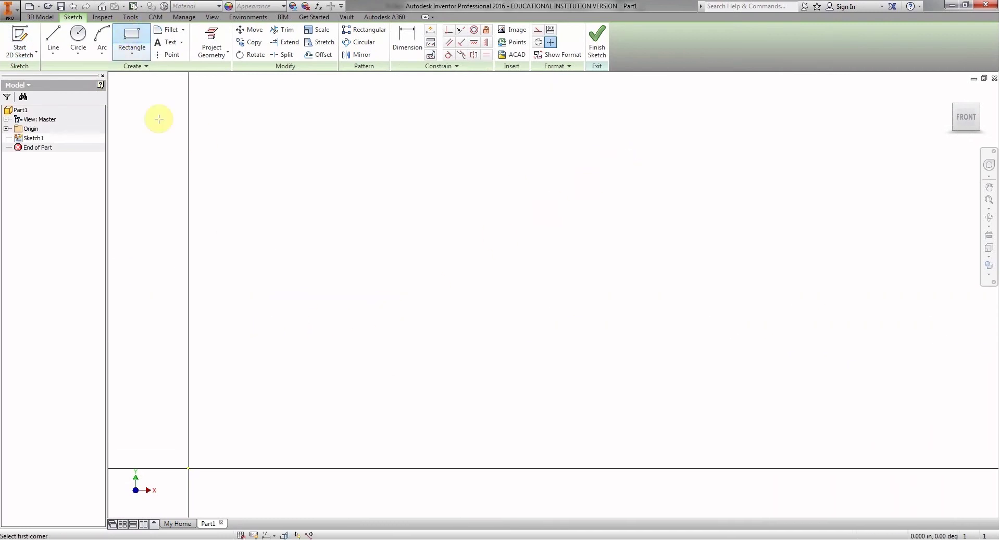
click(275, 417)
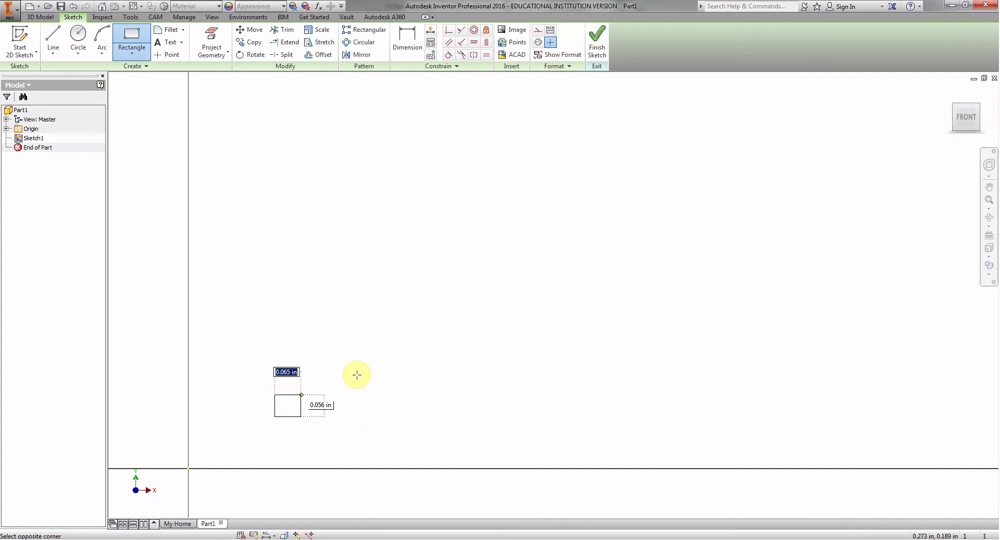
text(2)
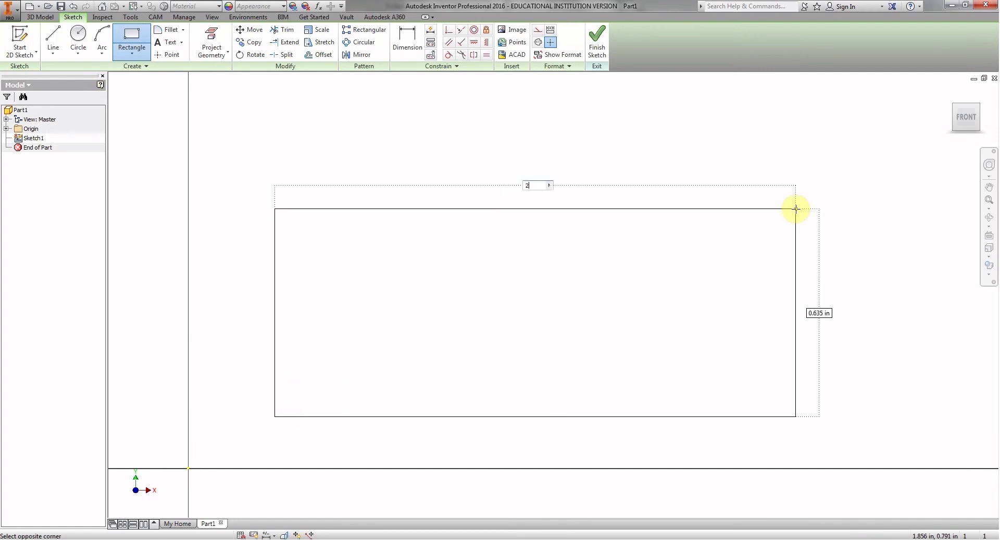
key(Tab)
text(1.25)
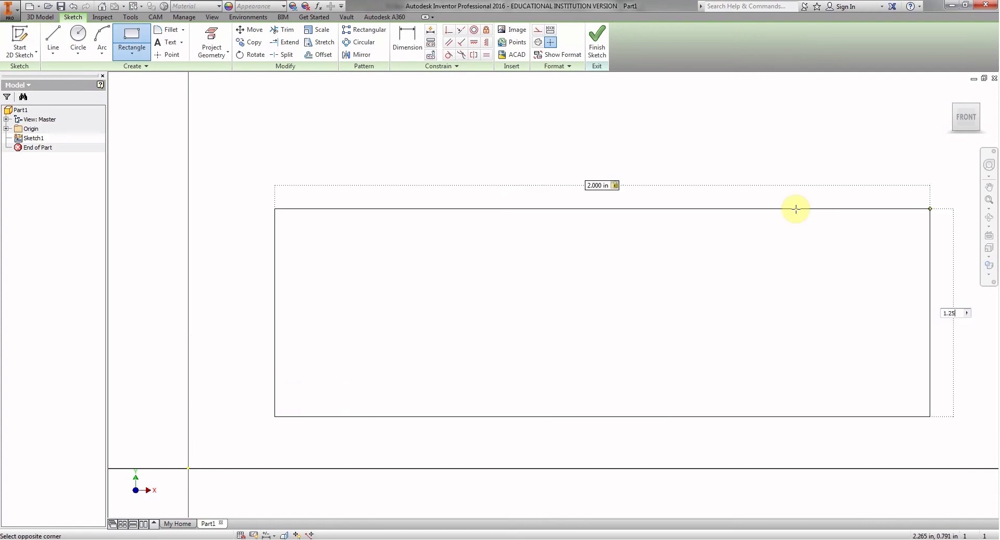
key(Tab)
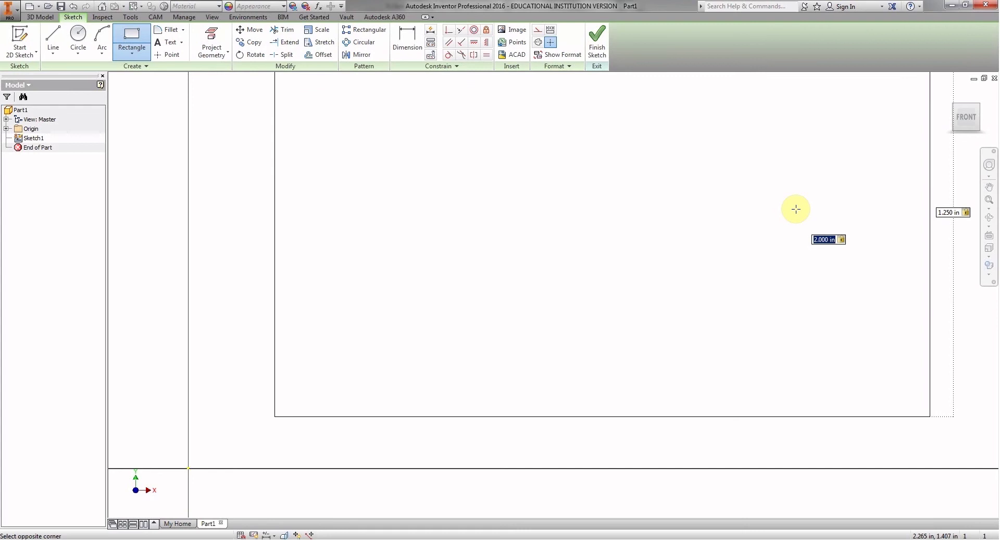
key(Return)
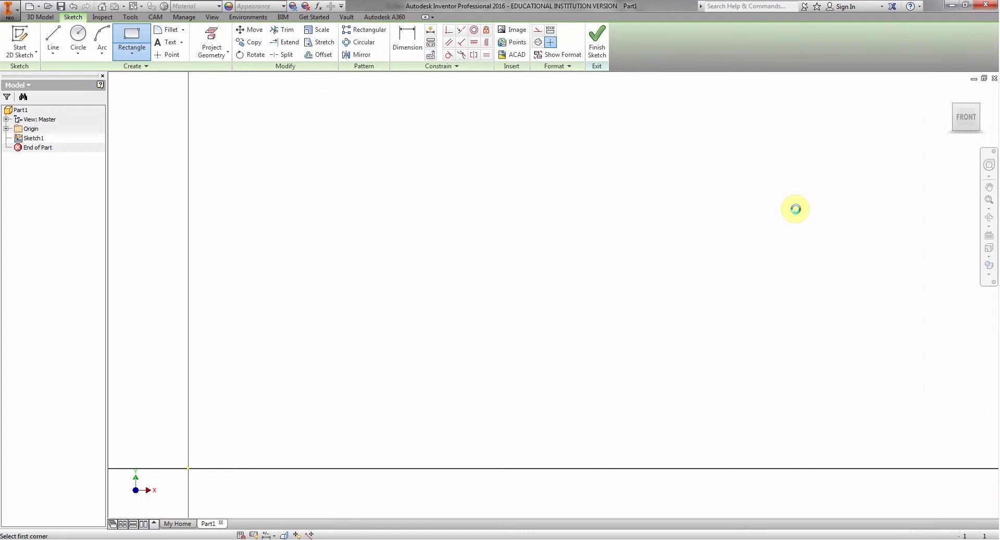
click(968, 118)
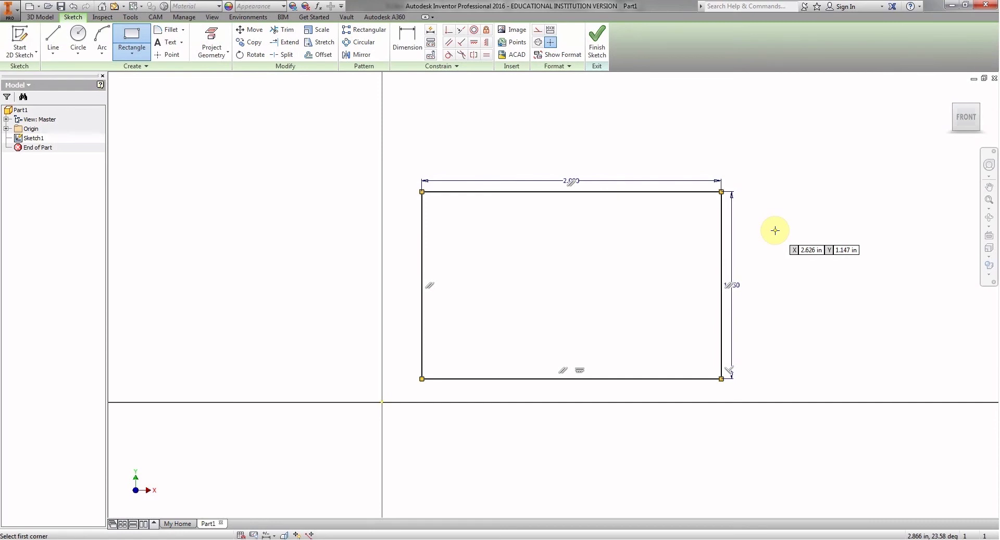
Switch to the Word activity document and examine the fillet radii on the enlarged "After" sketch
key(alt+Tab)
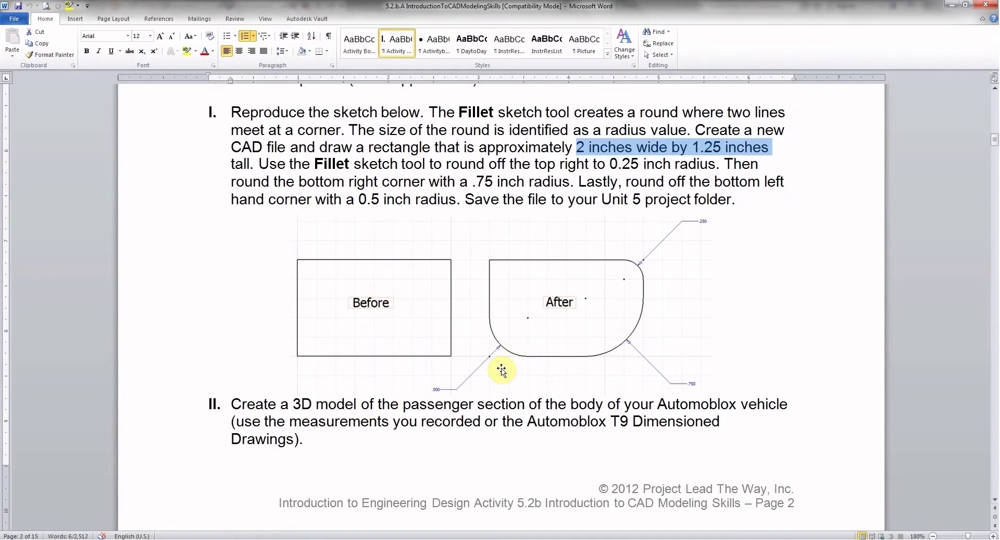
click(543, 321)
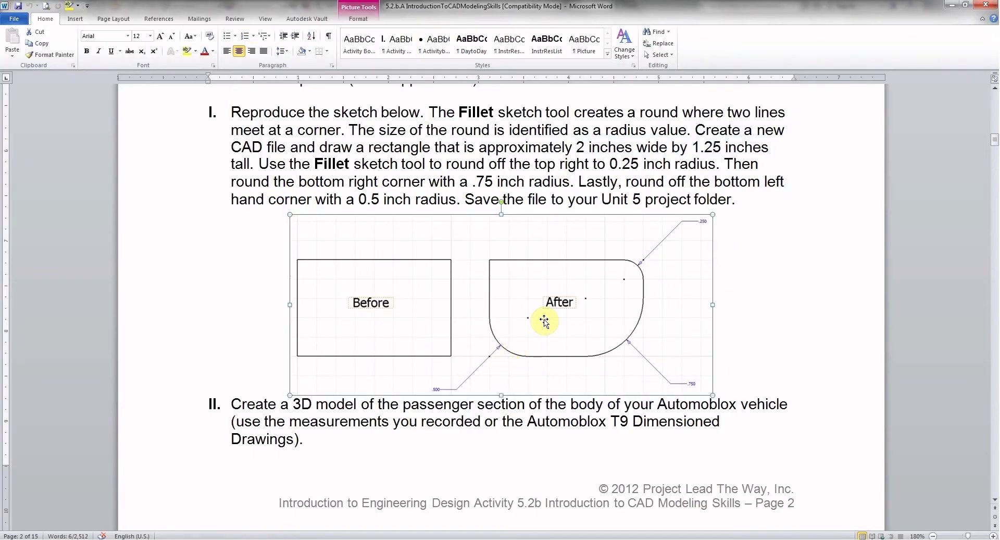
ctrl+scroll(545, 320, up, 8)
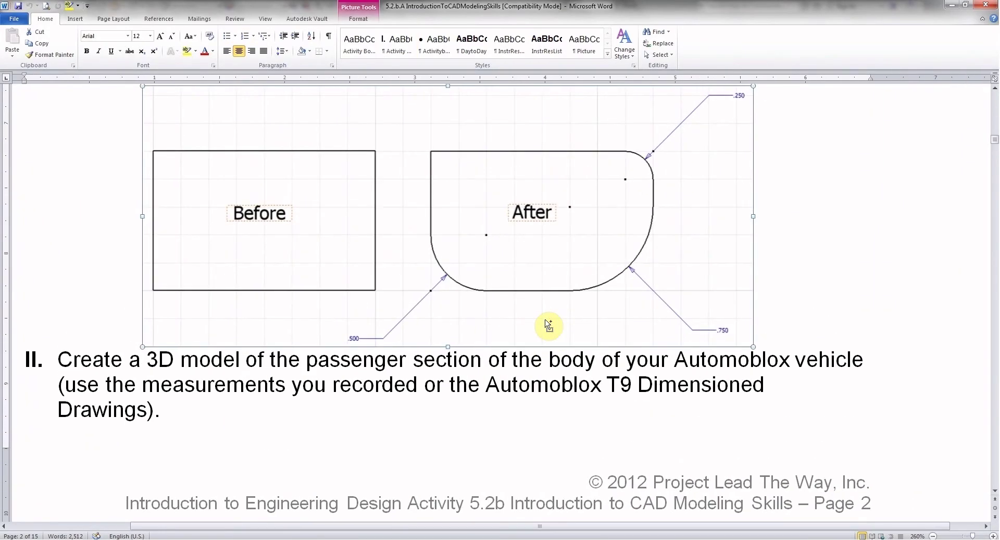
scroll(545, 320, up, 2)
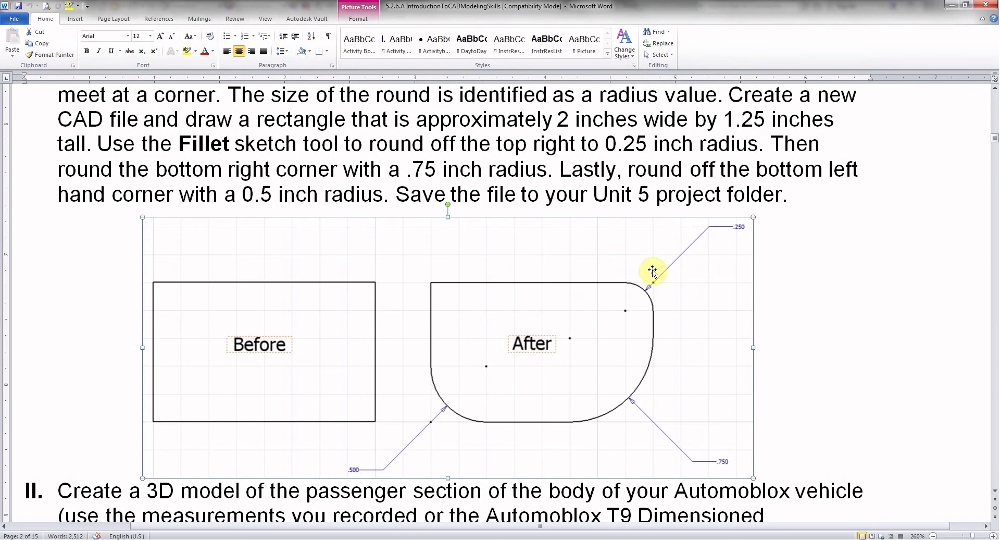
click(663, 302)
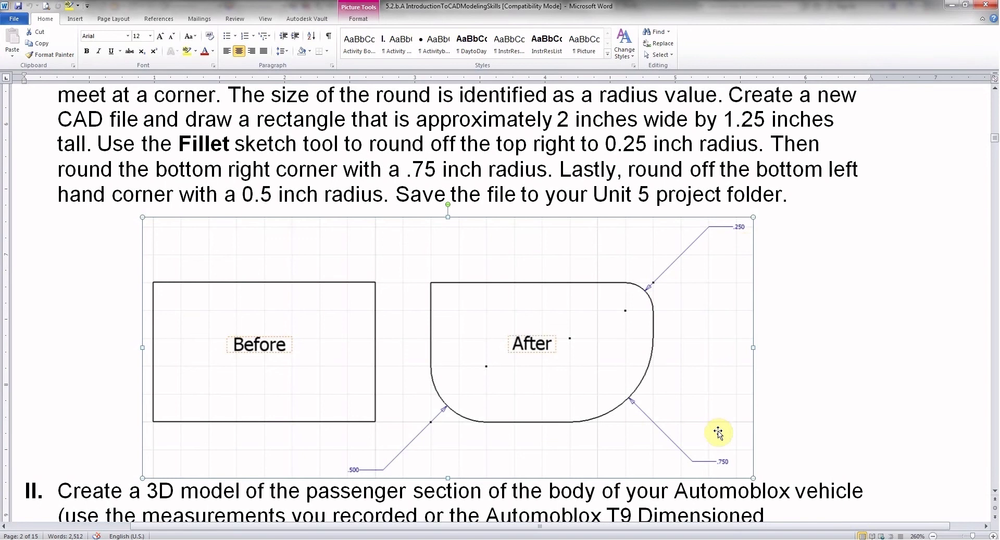
click(726, 451)
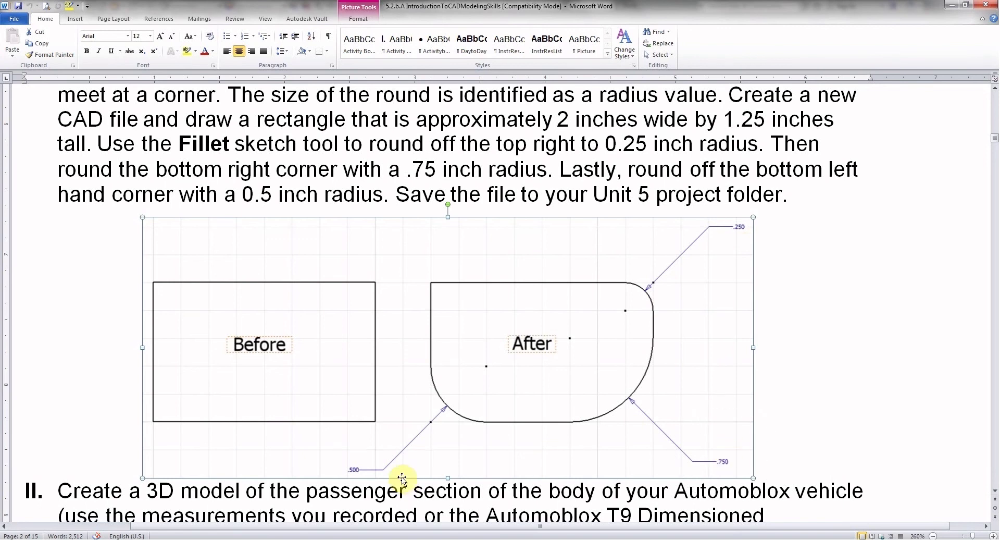
click(358, 461)
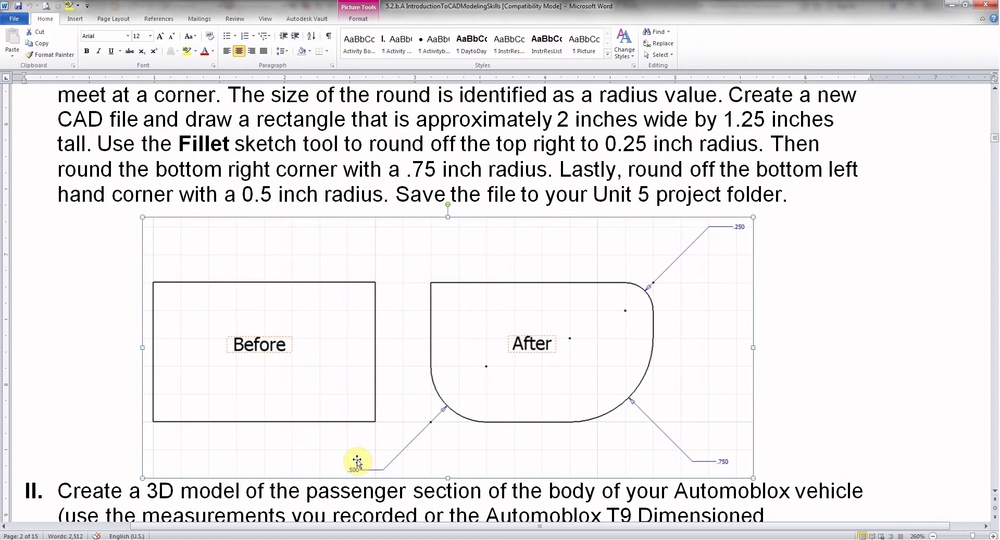
Switch to Autodesk Inventor and fillet the rectangle's upper-right corner with a 0.250 in radius
key(alt+Tab)
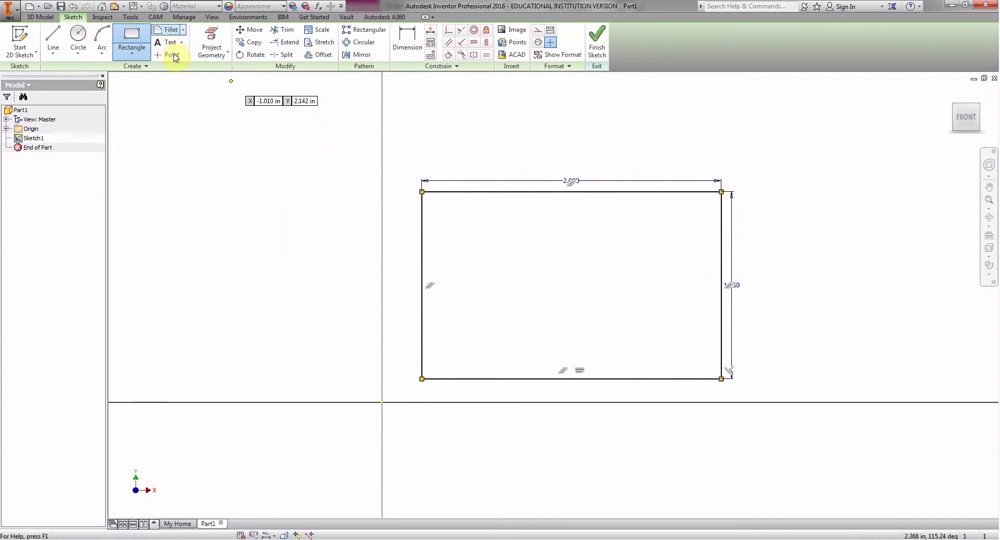
right_click(232, 227)
click(269, 233)
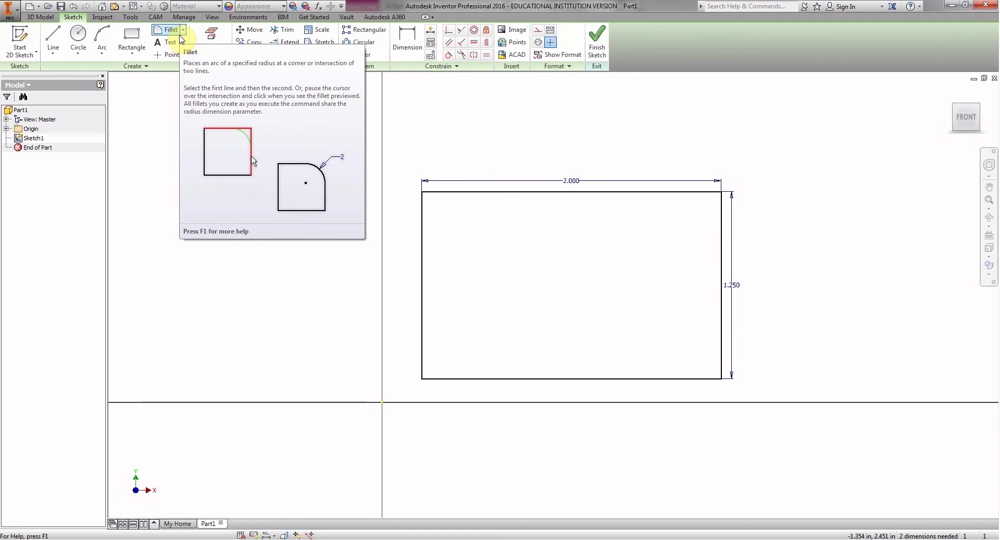
click(171, 32)
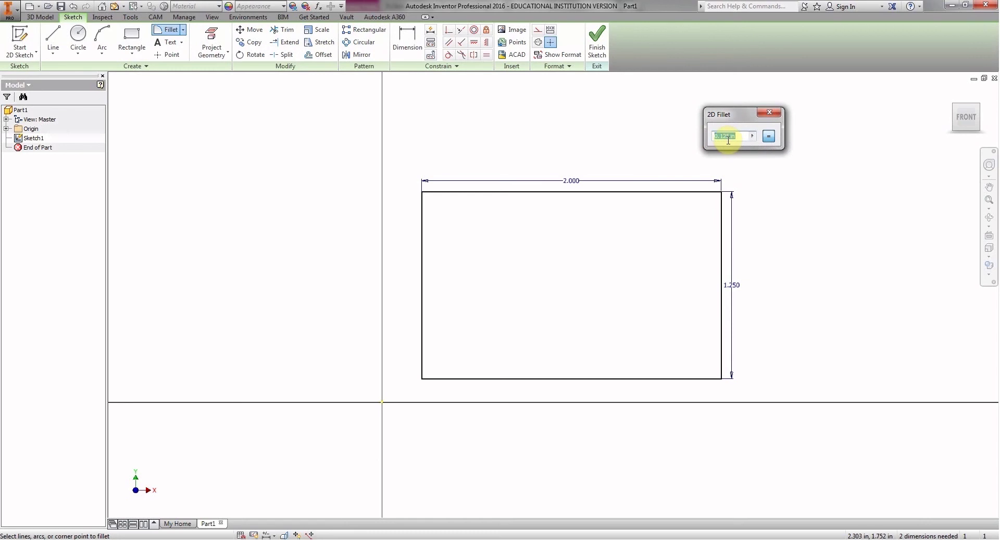
drag(736, 114, 801, 137)
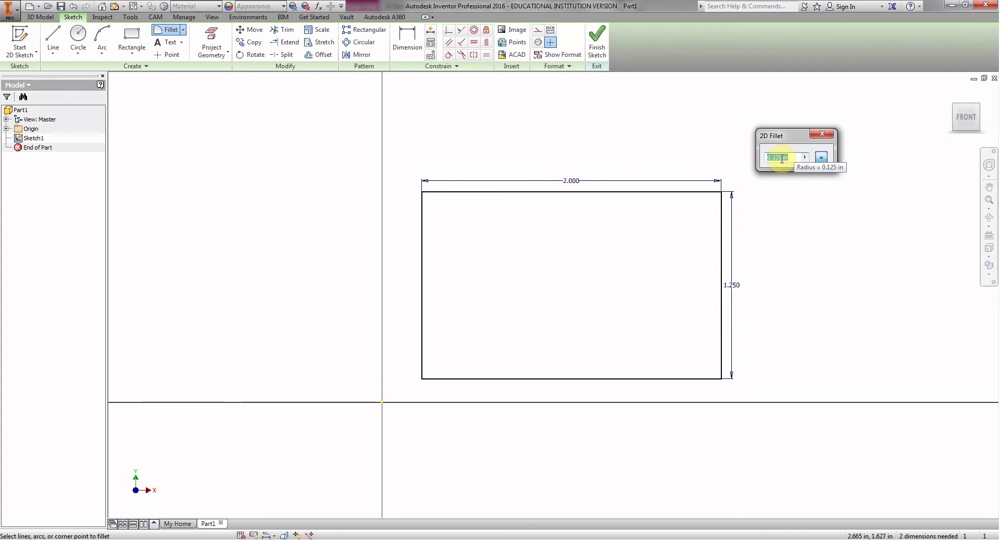
drag(783, 158, 774, 159)
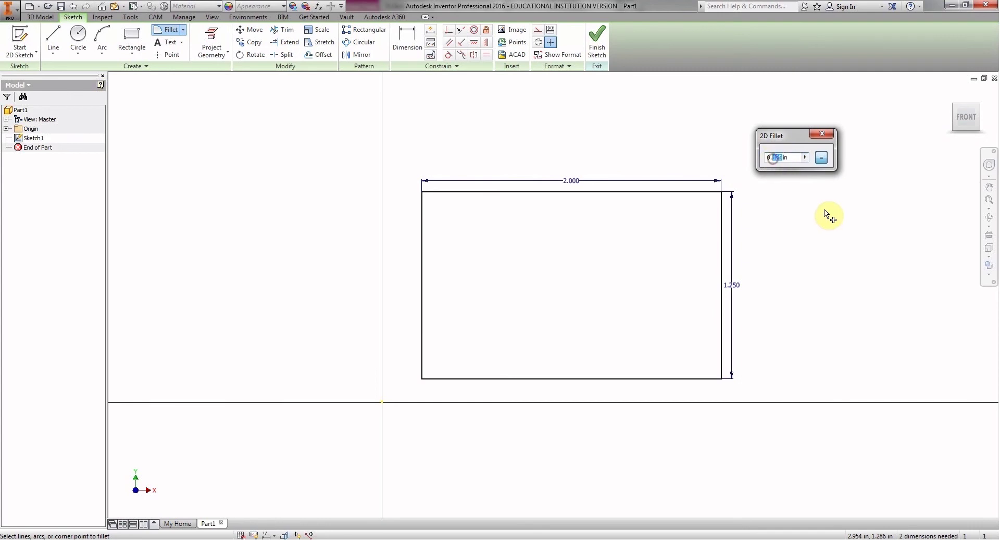
text(250)
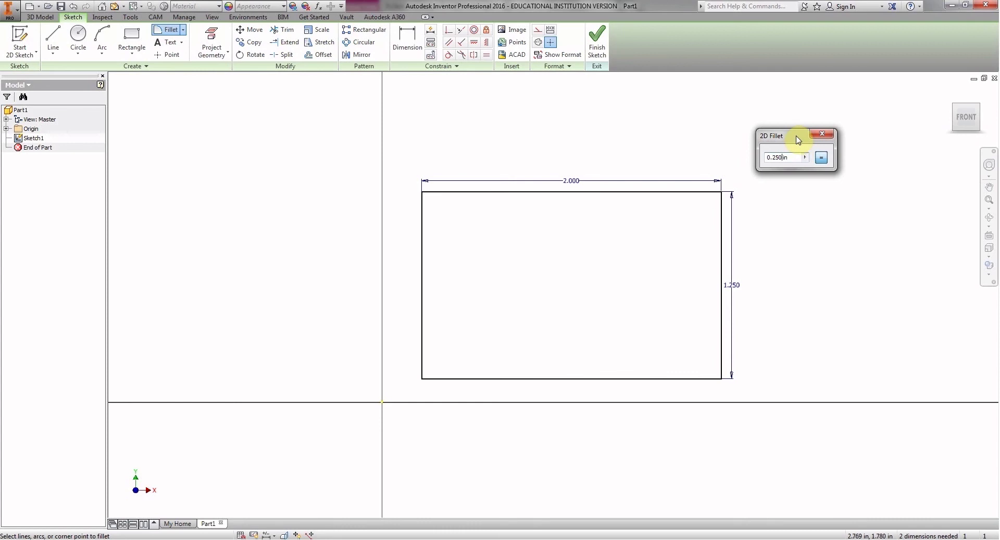
drag(798, 138, 813, 128)
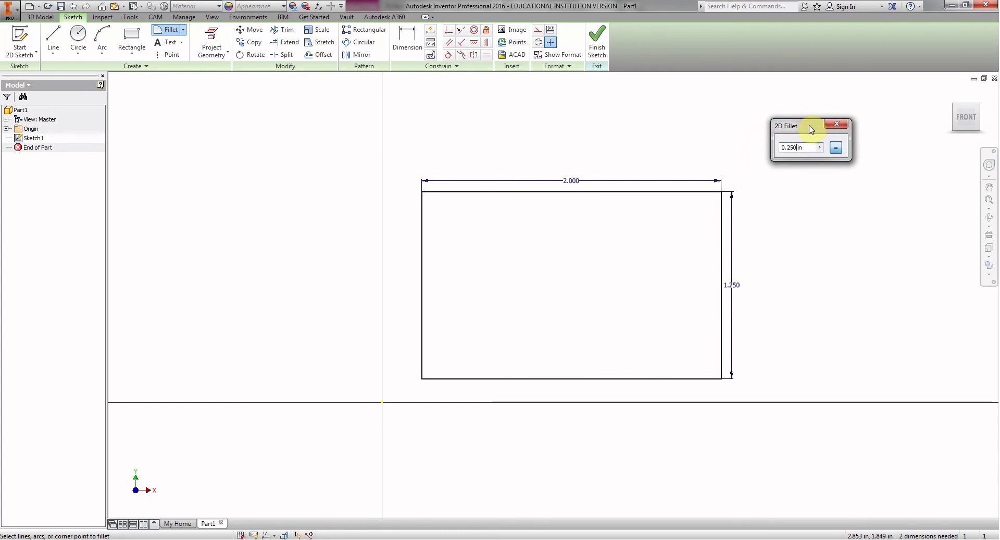
click(711, 192)
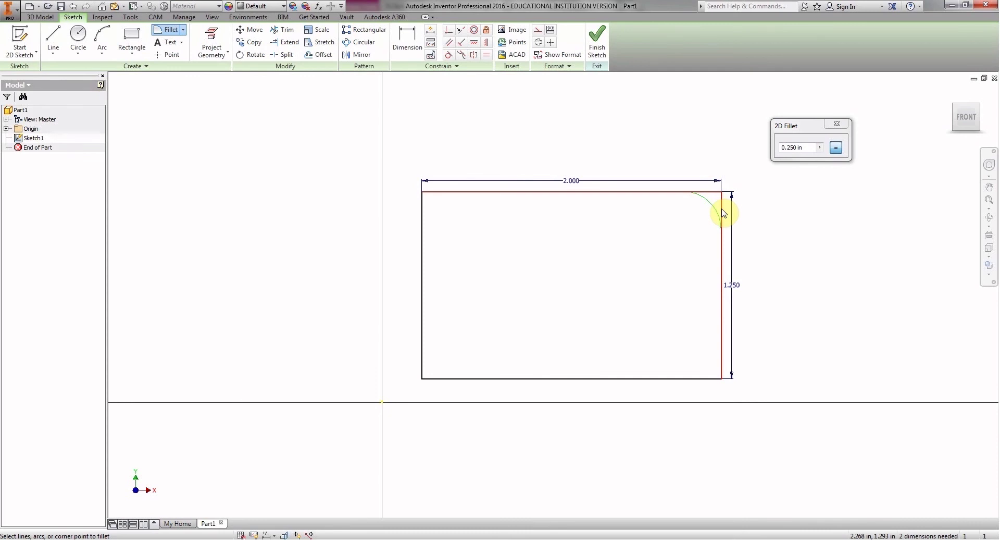
click(723, 213)
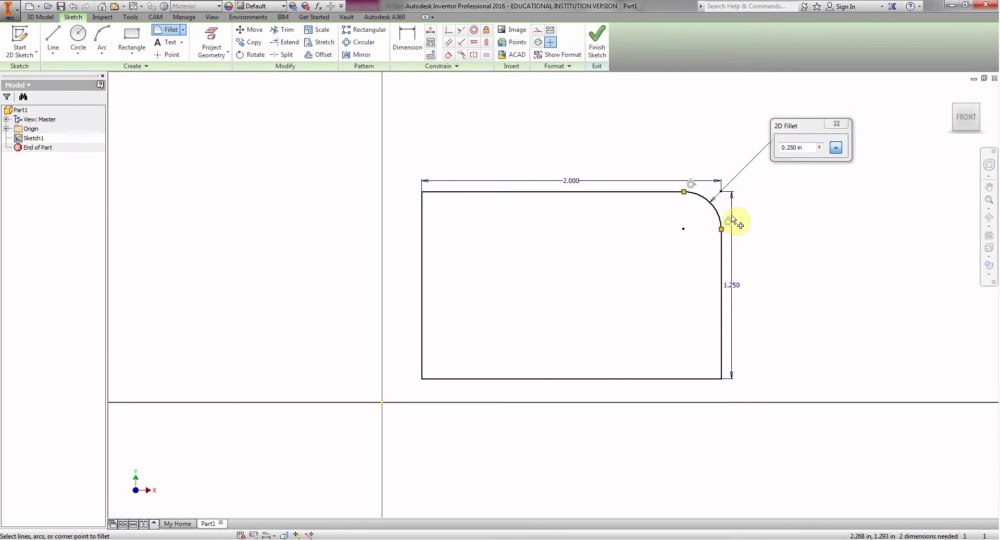
Fillet the rectangle's lower-right corner with a 0.750 in radius
drag(797, 127, 825, 178)
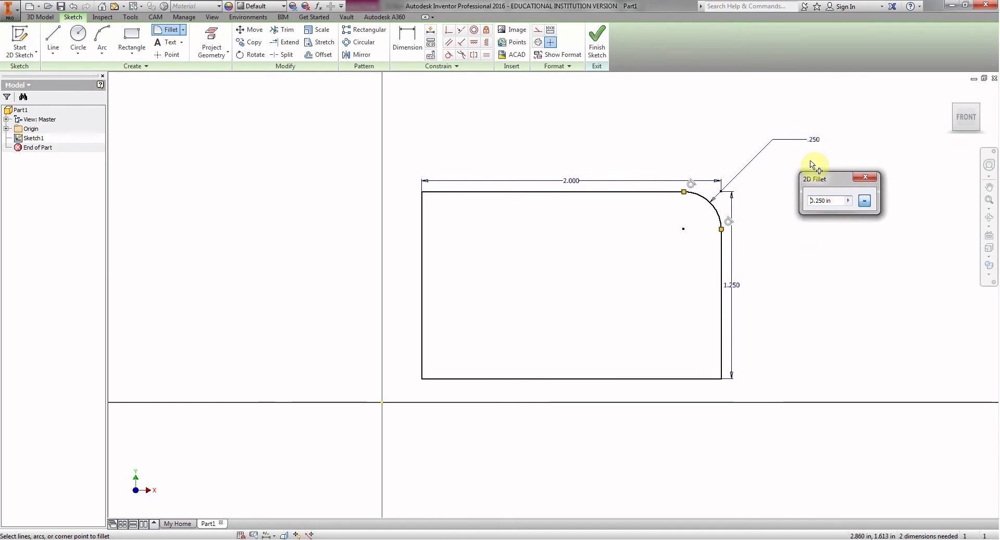
click(816, 202)
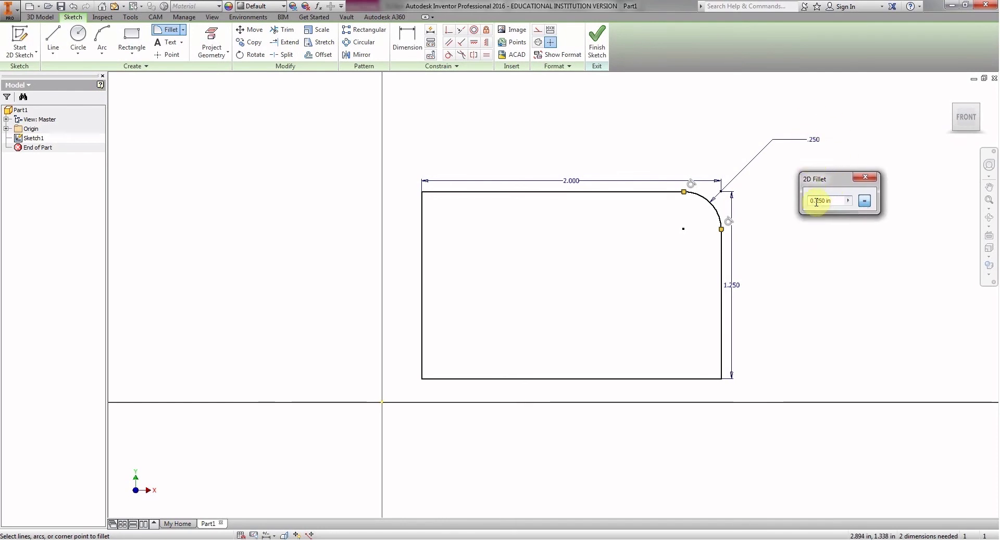
key(Delete)
text(0)
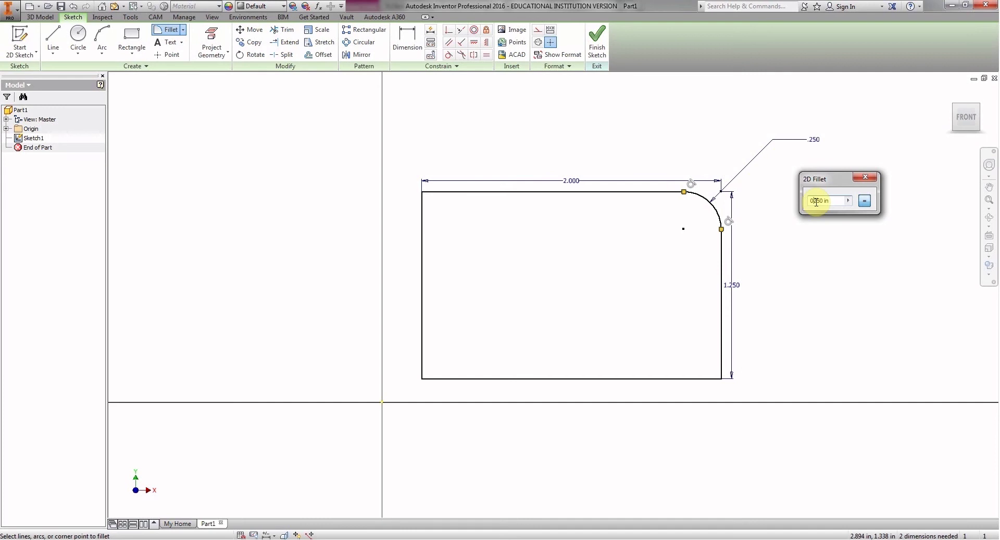
text(.7)
key(Delete)
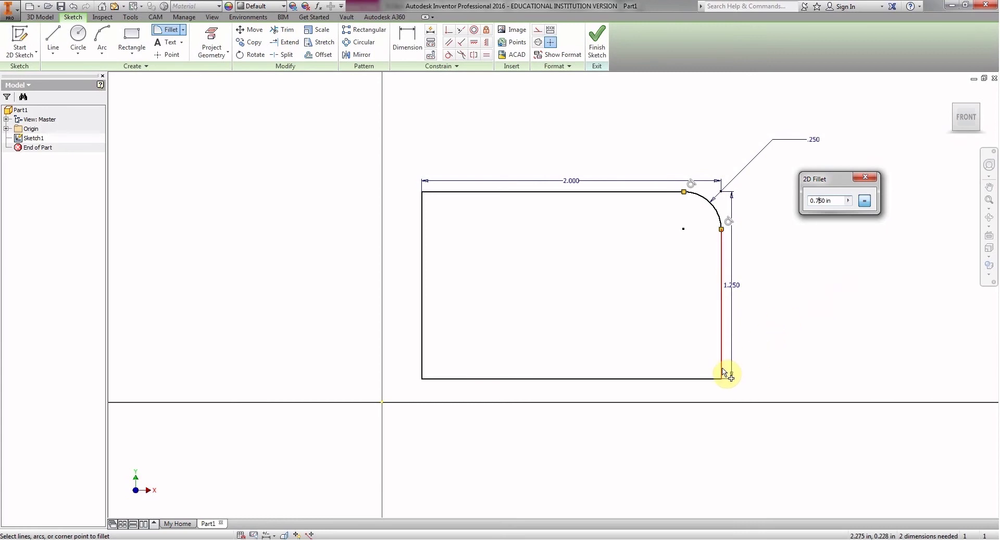
click(711, 379)
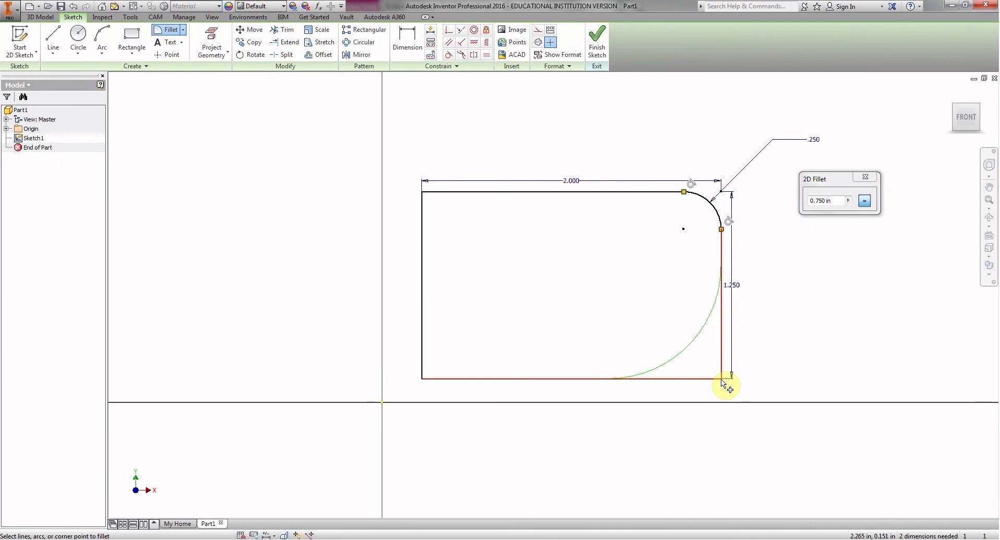
click(724, 384)
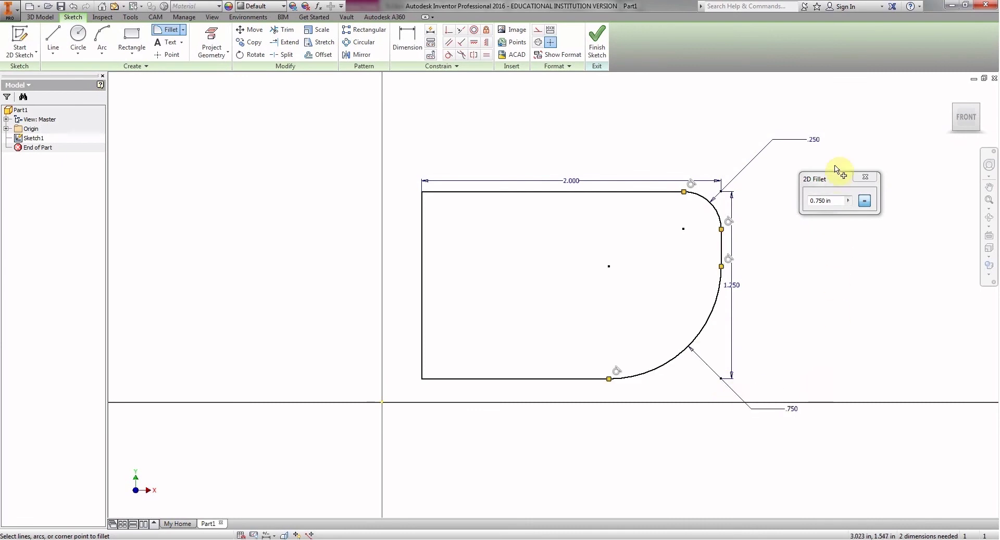
Fillet the rectangle's lower-left corner with a 0.500 in radius and compare the sketch with the "After" figure in the Word document
mouse_move(832, 180)
mouse_down()
mouse_move(805, 339)
mouse_move(586, 309)
mouse_move(296, 303)
mouse_move(318, 313)
mouse_up()
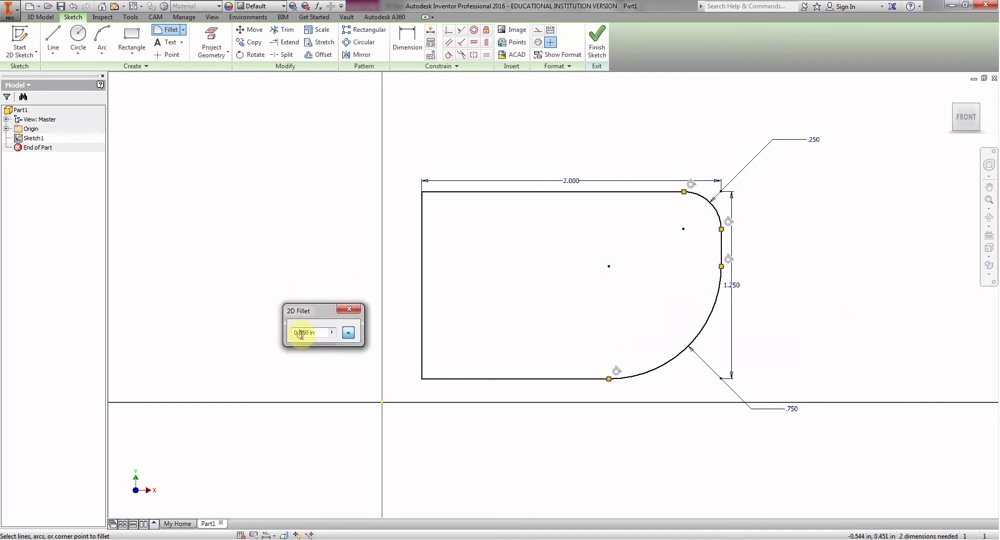
text(50)
drag(313, 311, 308, 314)
click(324, 336)
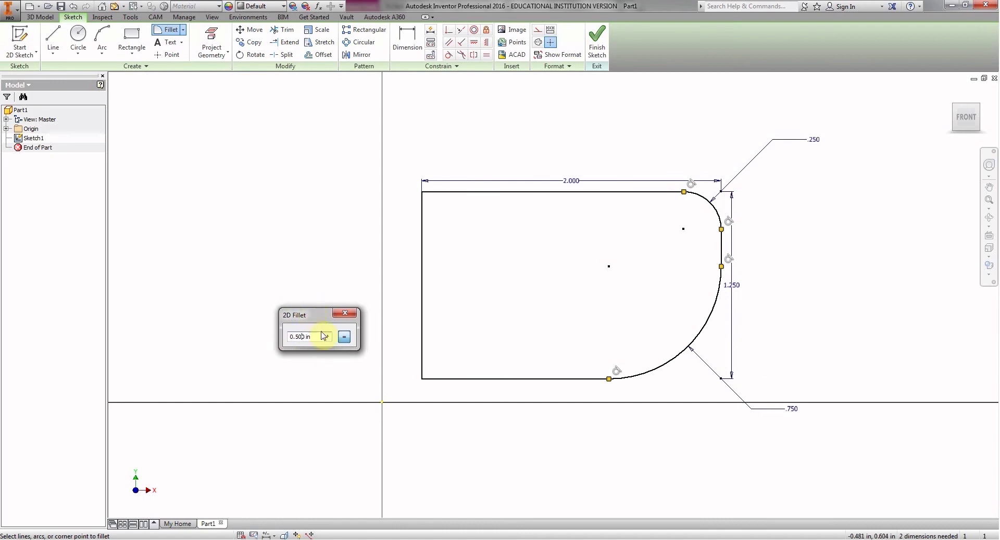
click(423, 382)
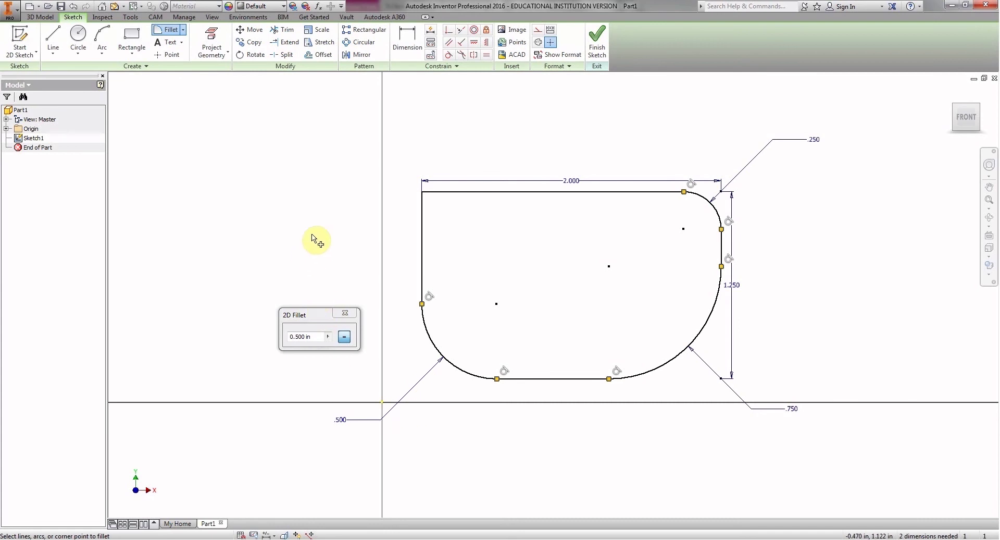
key(alt+Tab)
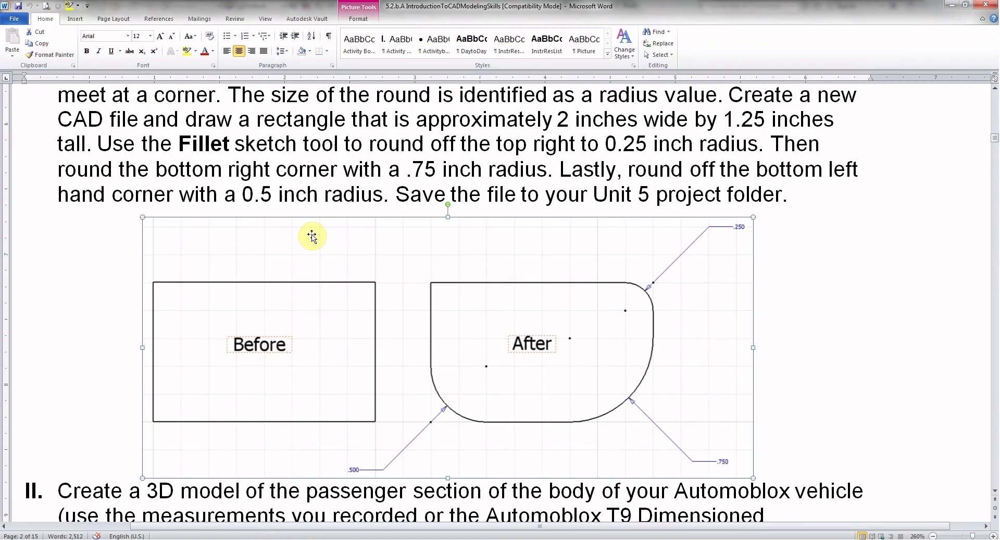
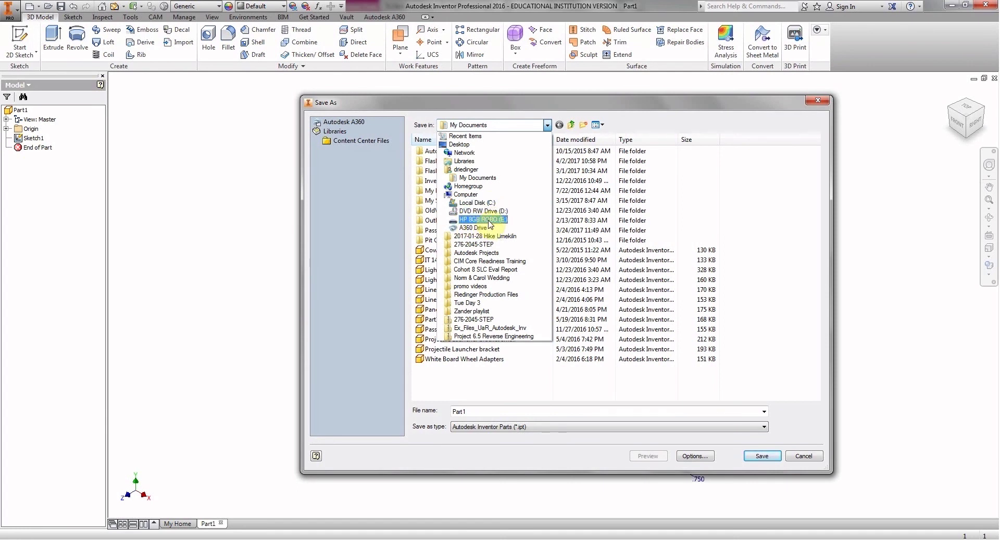
Choose the HP 8GB ROBO (E:) drive as the part's save location and check the activity title at the start of the Word document
click(488, 221)
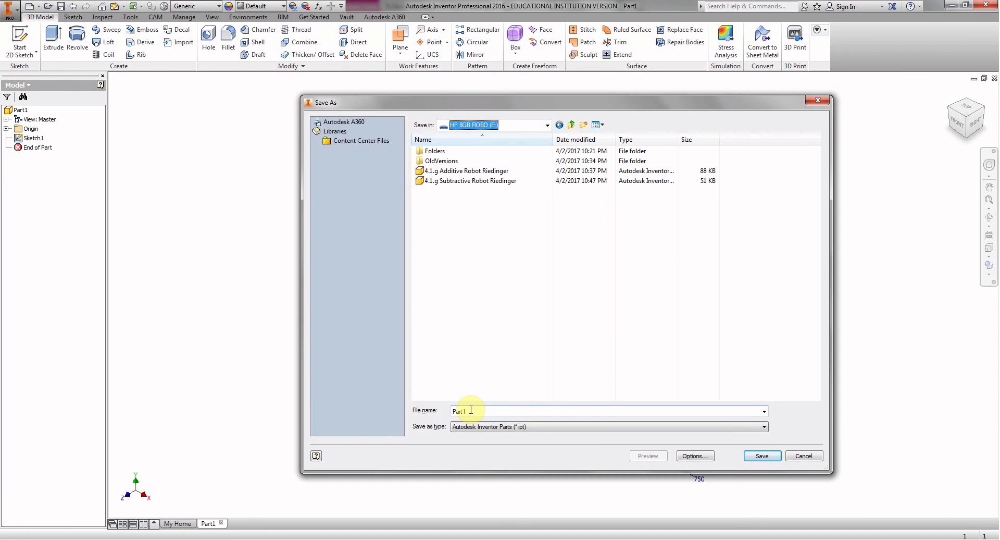
key(alt+Tab)
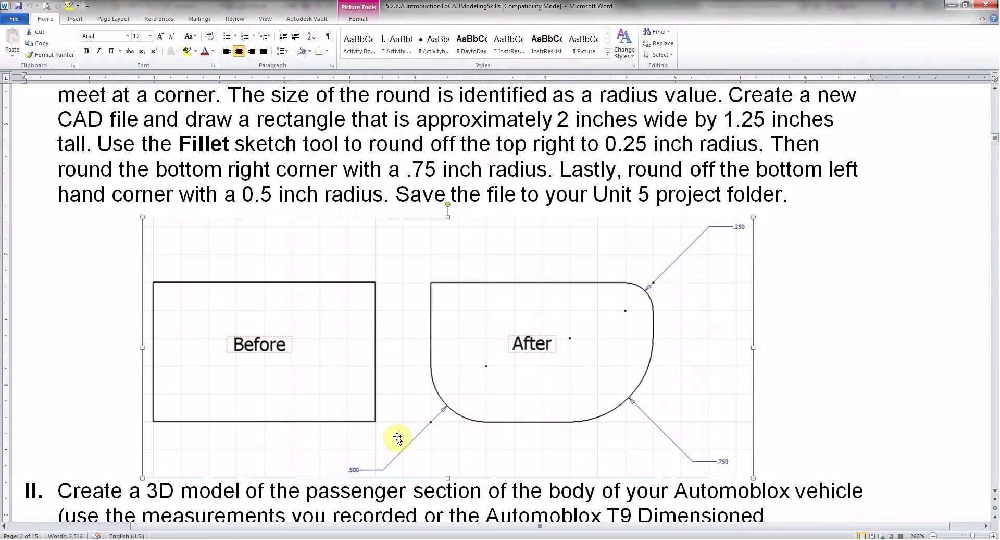
scroll(286, 331, up, 2)
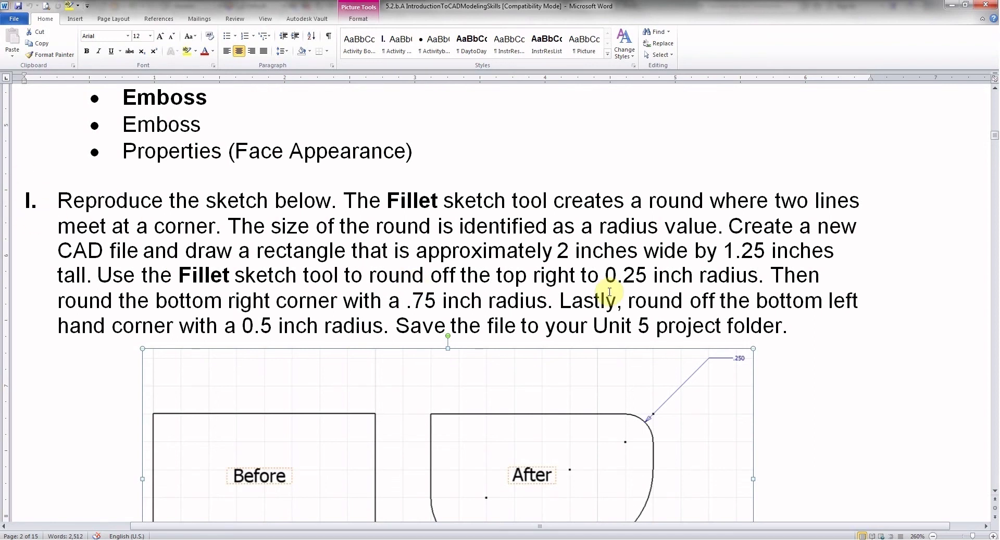
scroll(609, 291, up, 15)
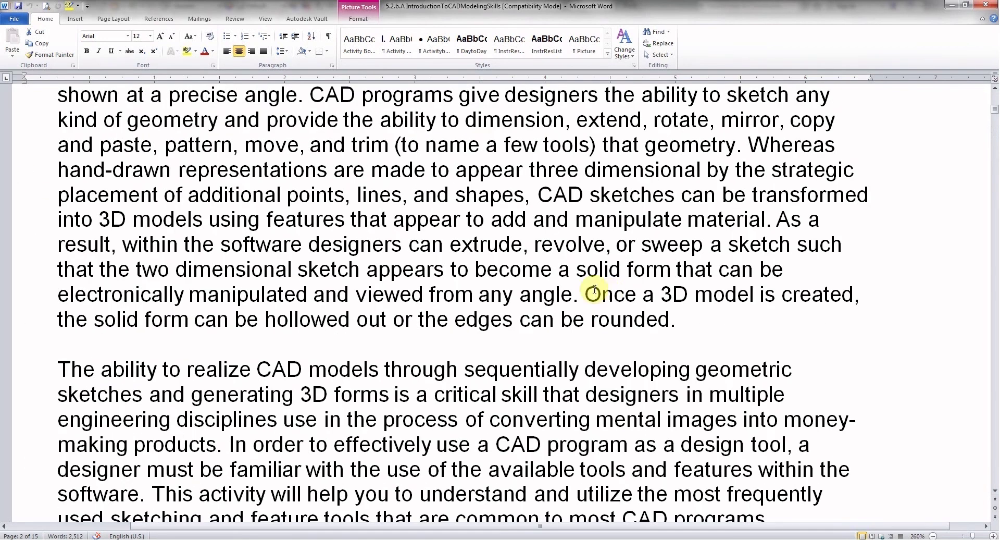
scroll(432, 219, up, 10)
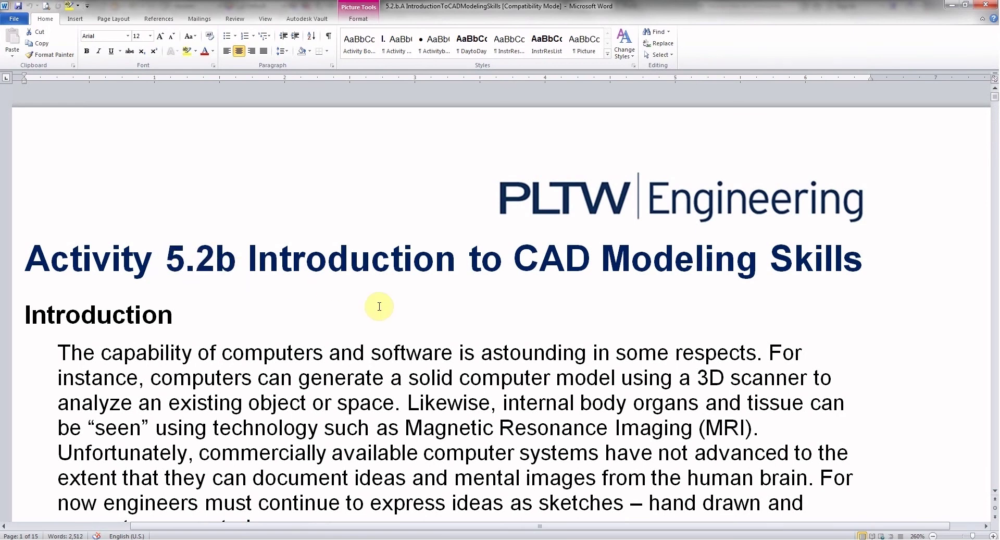
key(alt+Tab)
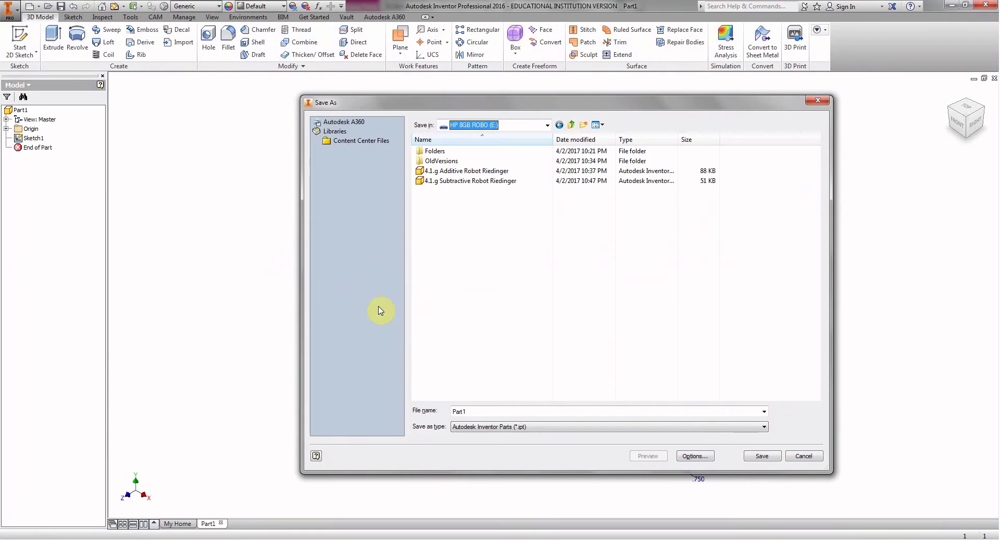
Enter "Act 5.2b 1 Fillet Robot" followed by the student's surname as the part's file name
double_click(465, 411)
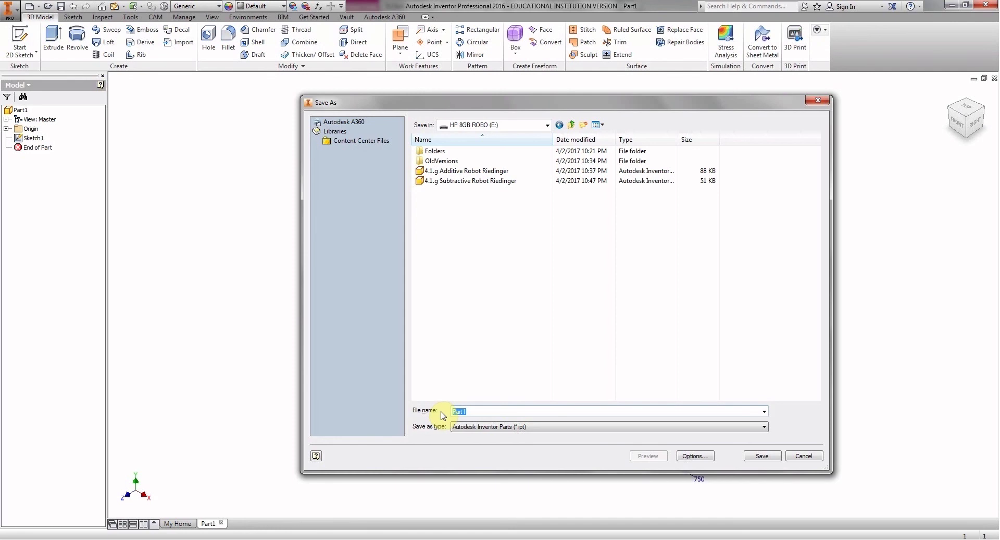
text(Act 5.2b)
text(1 Fillet Ro)
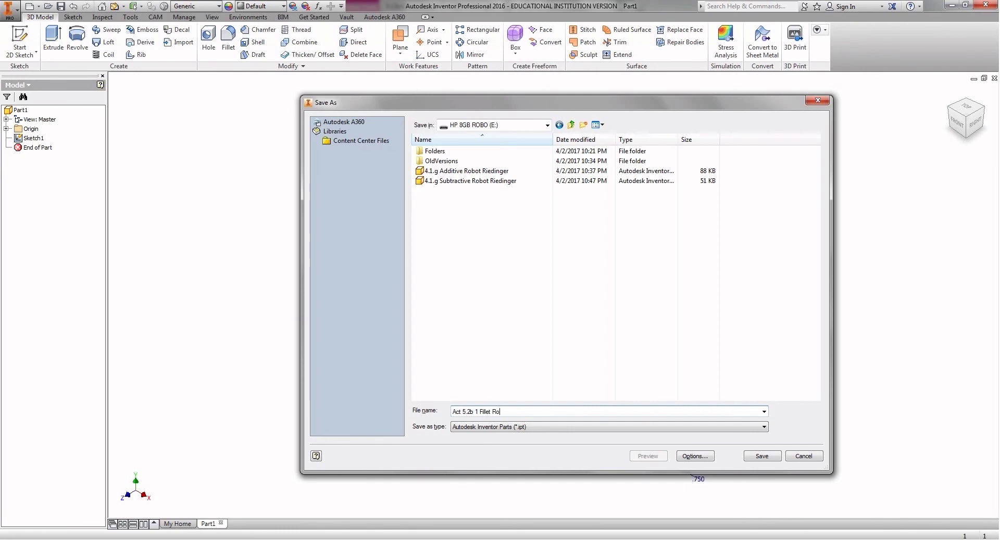
text(bot Riedinger)
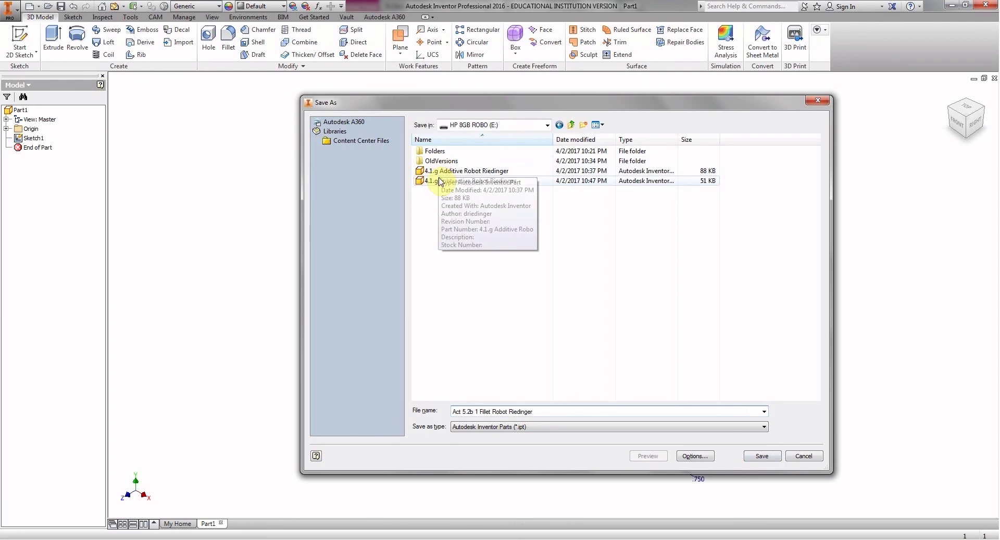
Create a folder on the E: drive named "IED Robot" followed by the student's surname
click(452, 371)
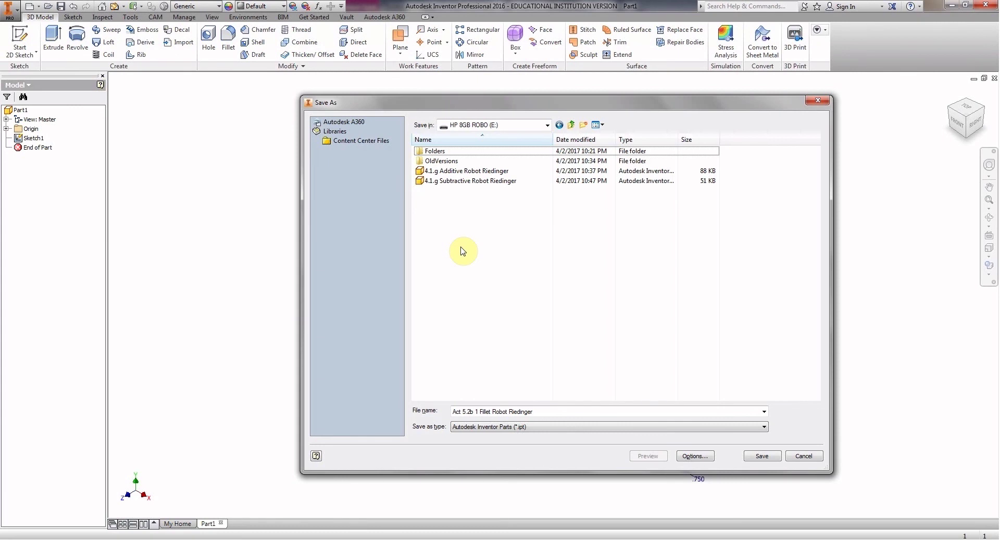
right_click(456, 235)
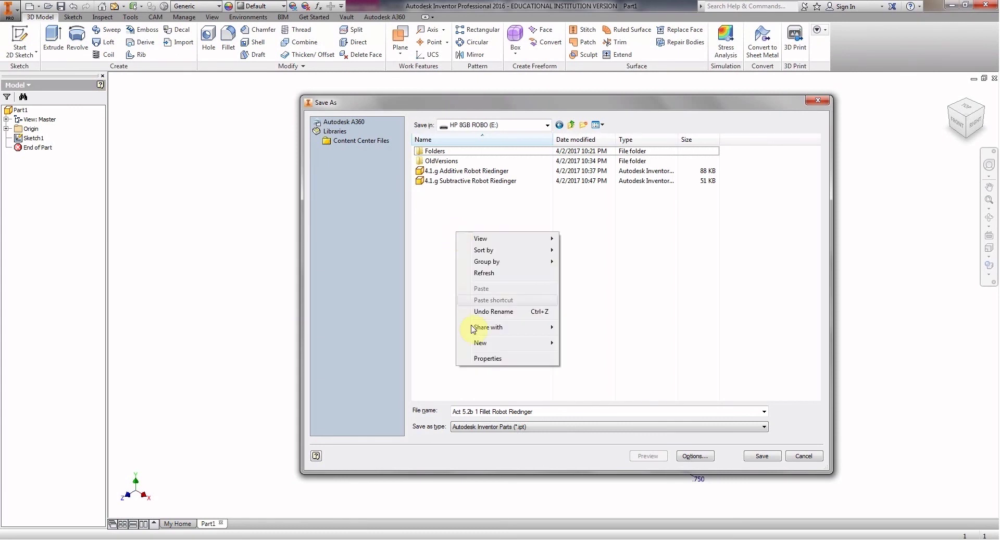
mouse_move(505, 347)
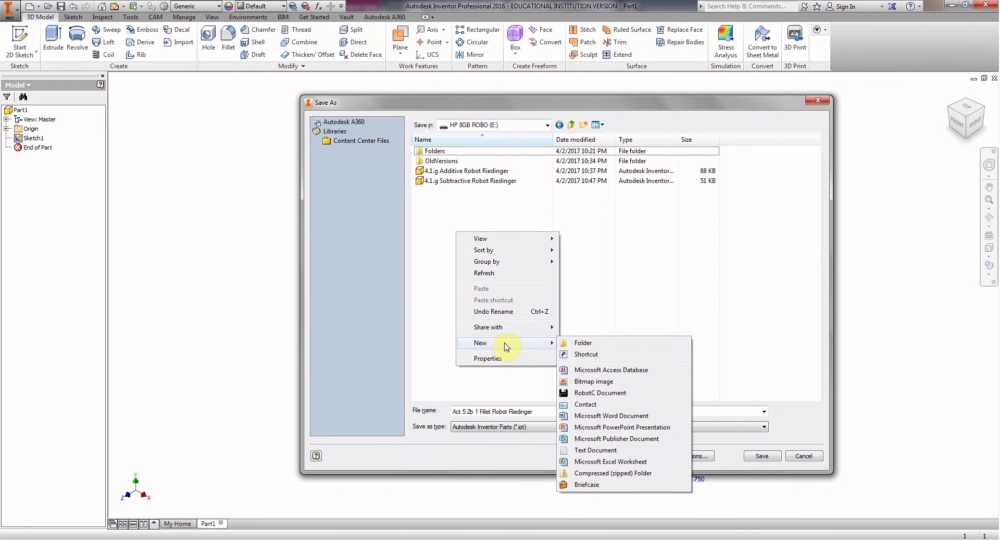
click(590, 343)
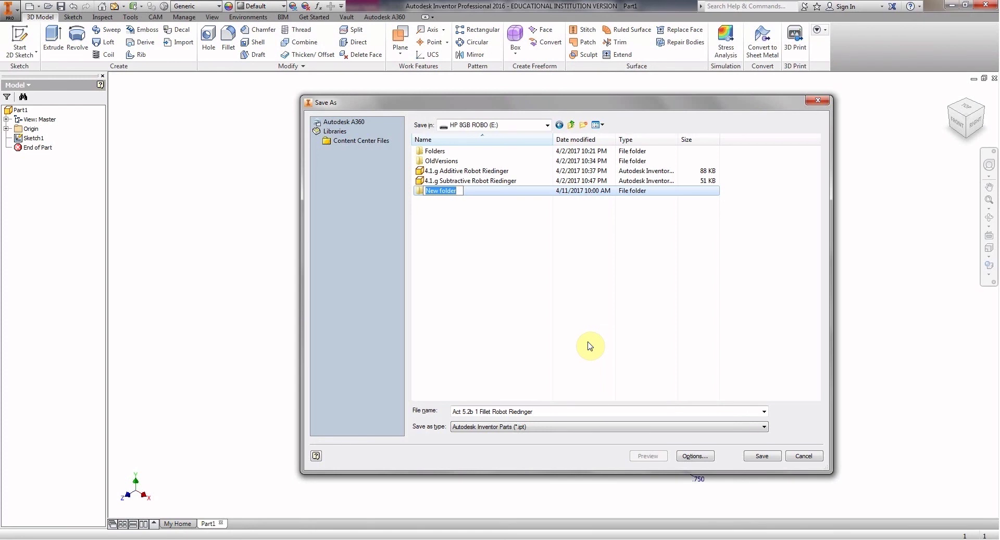
text(IED Robo)
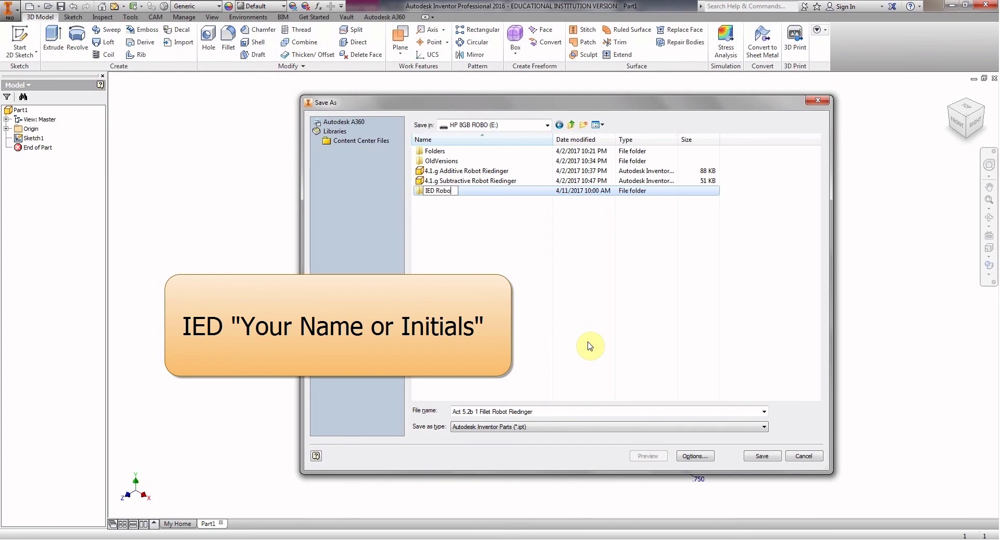
text(t Riedinger)
key(Return)
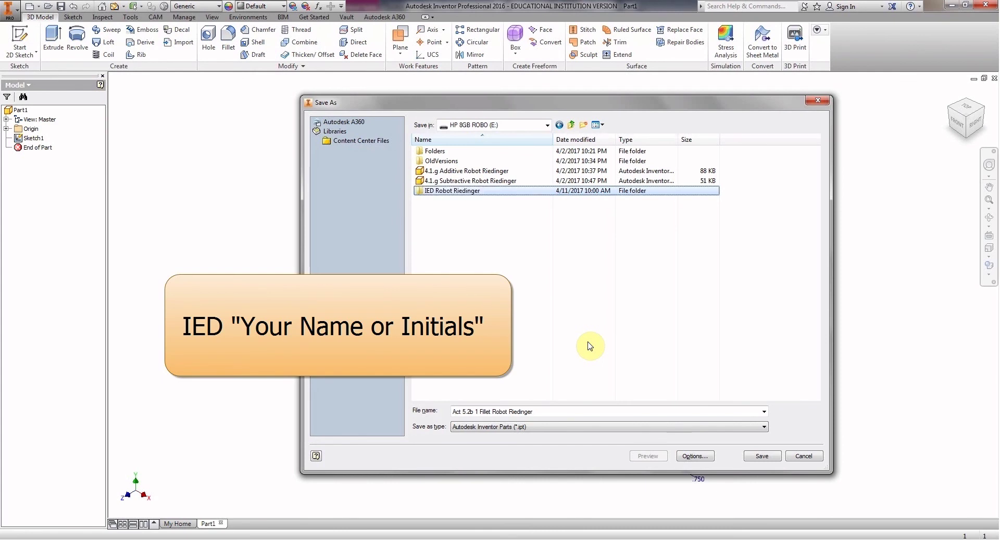
Open the "IED Robot" course folder as the save location and create a subfolder named "Unit 4 IED" in it
double_click(461, 194)
right_click(455, 208)
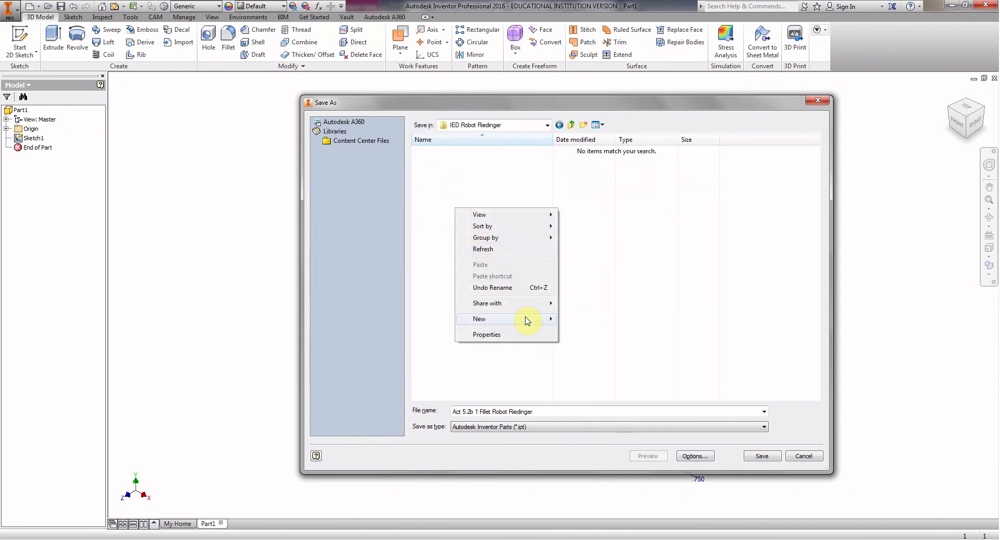
mouse_move(524, 319)
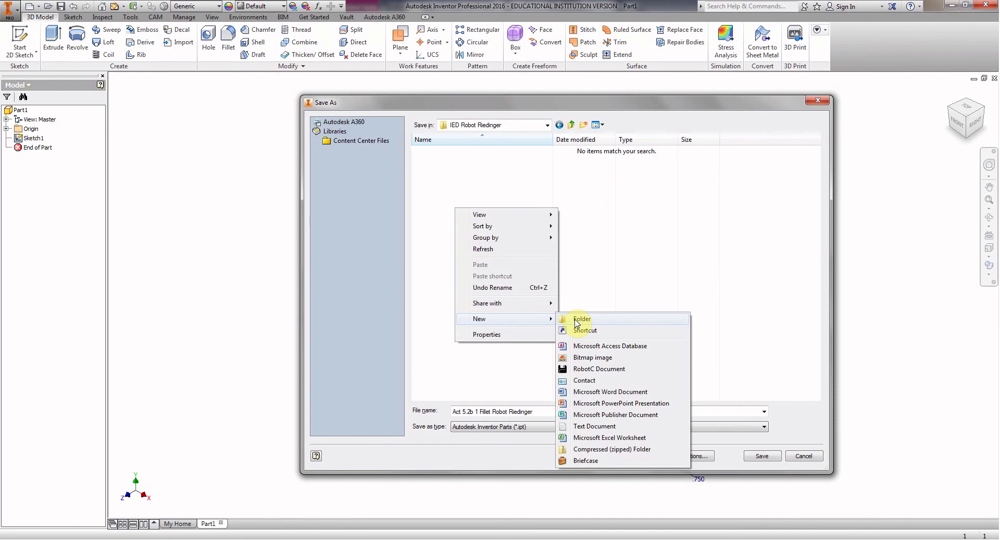
click(576, 320)
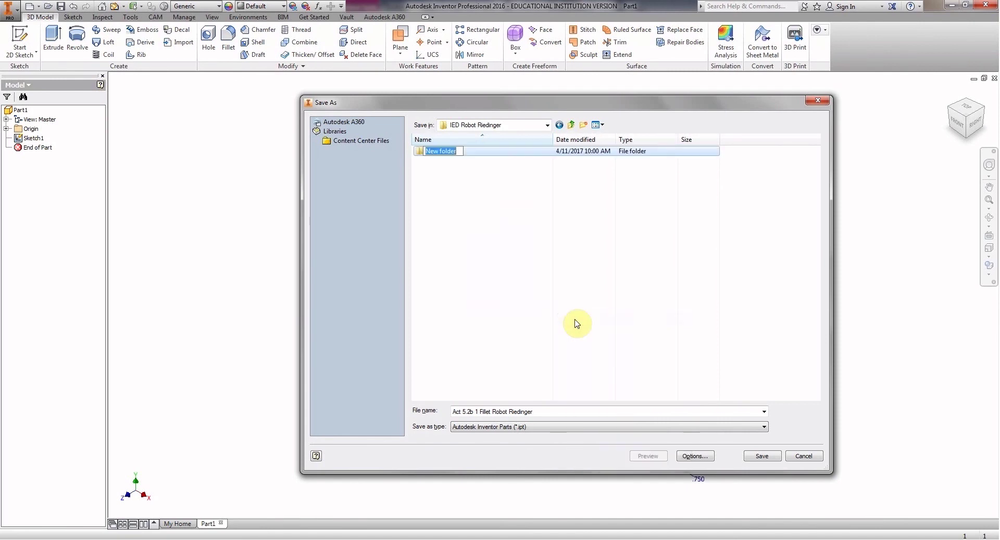
text(Unit 4 IED)
key(Return)
Create a second subfolder named "Unit 5 IED" in the course folder
right_click(440, 227)
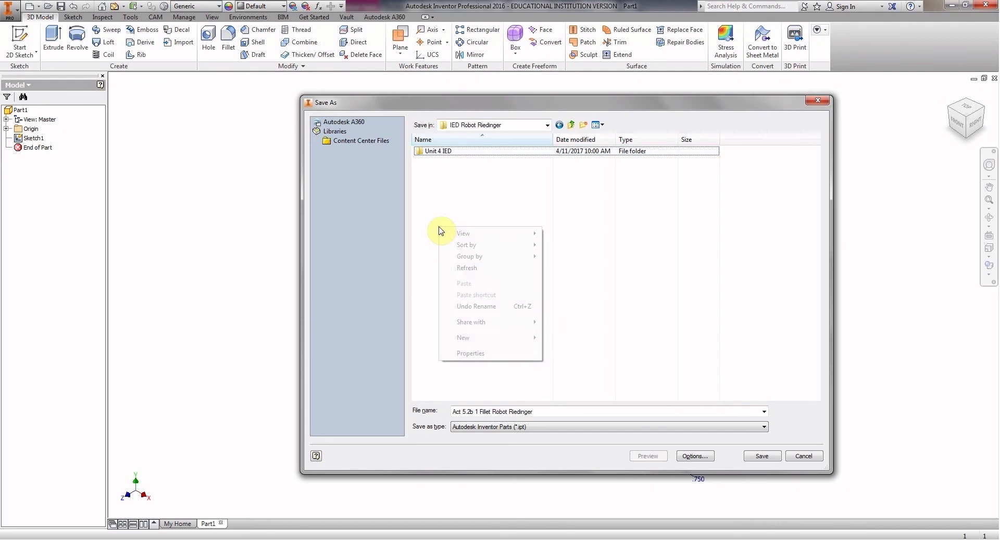
mouse_move(502, 338)
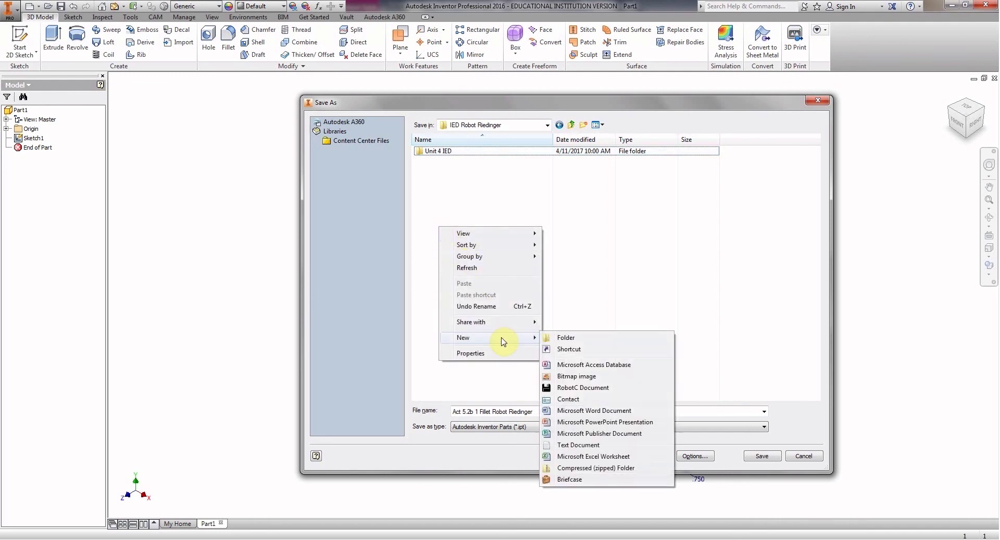
click(553, 339)
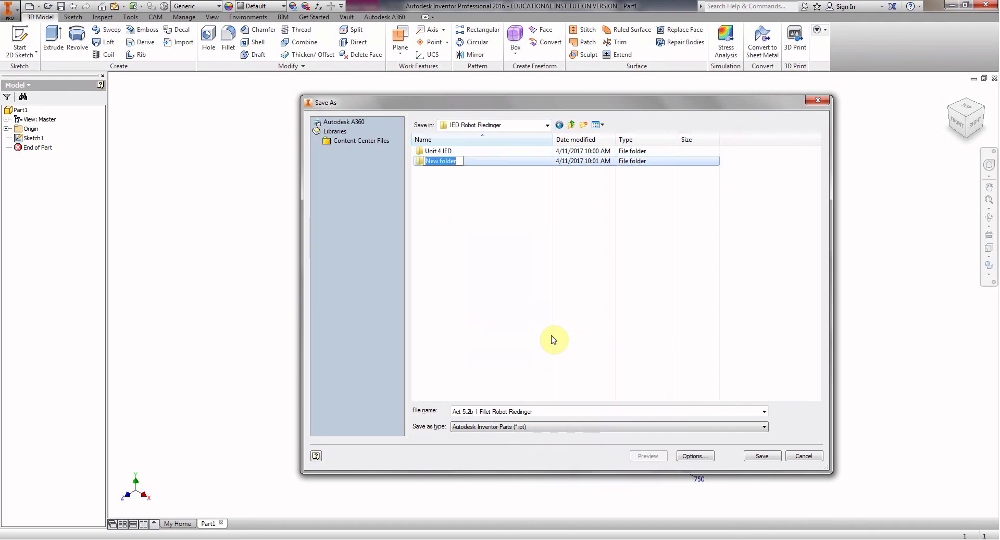
text(Unit)
text( 5)
text( 1)
text(ED)
Add a subfolder named "Puzzle Cube Projects" to the course folder
right_click(429, 205)
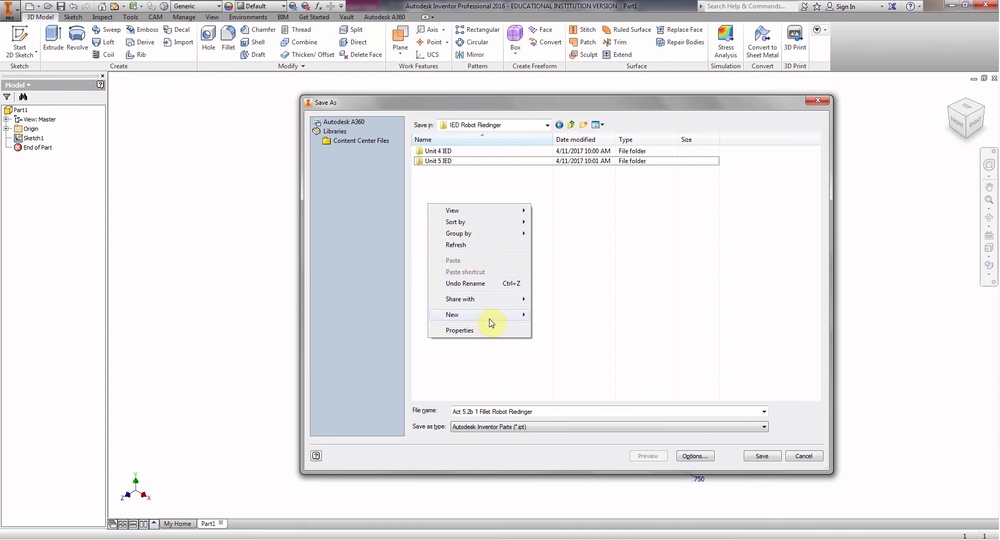
mouse_move(491, 316)
click(555, 315)
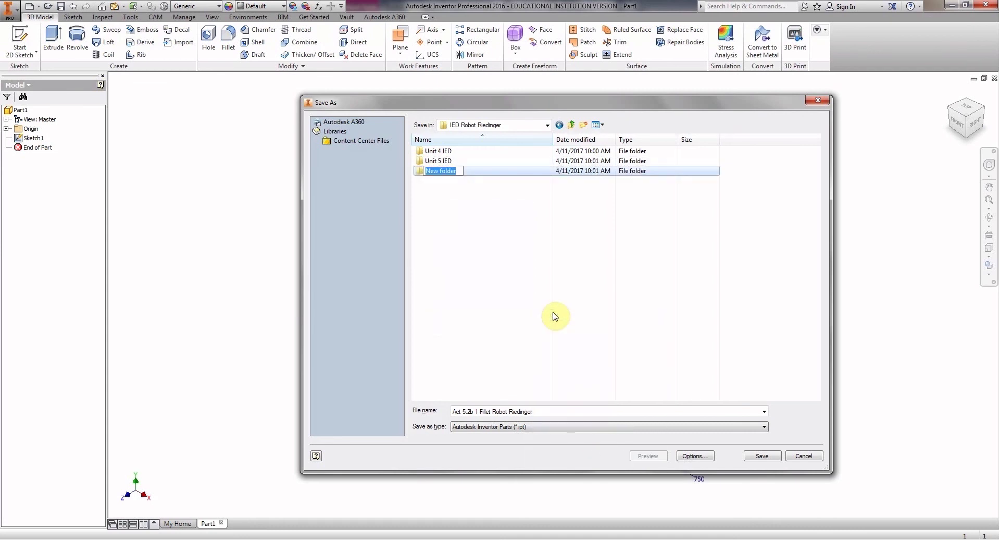
text(Puzzle Cube Proje)
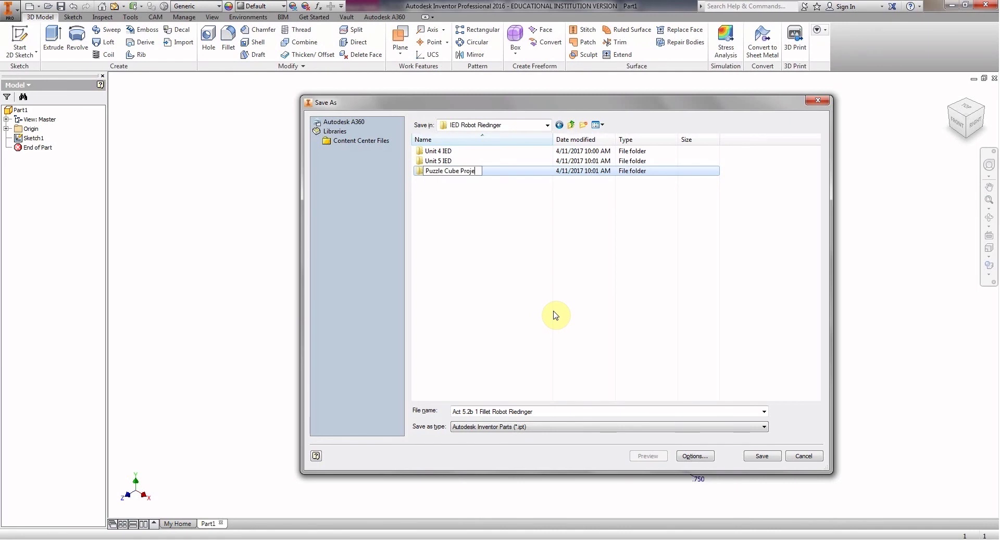
text(cts)
key(Return)
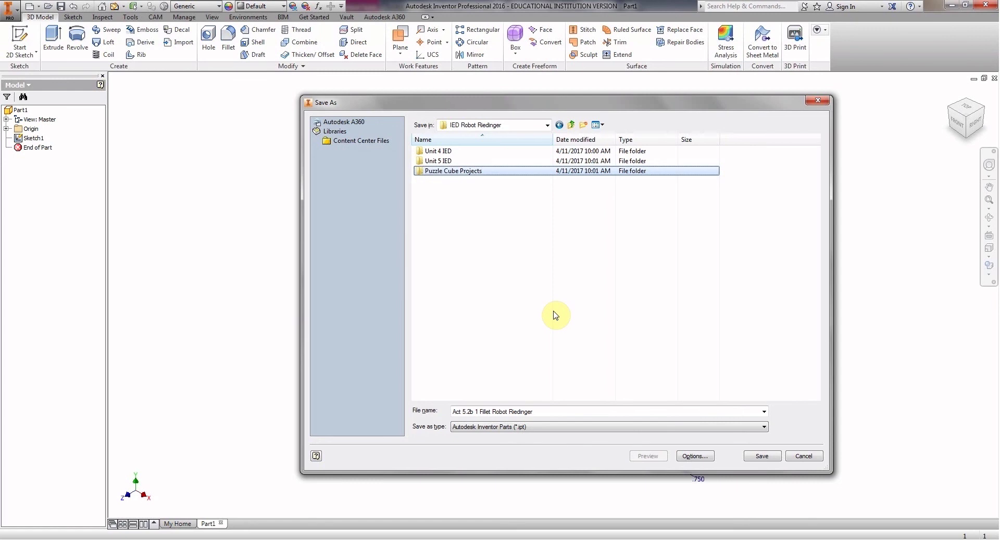
Add a subfolder named "Automoblox" to the course folder
right_click(432, 233)
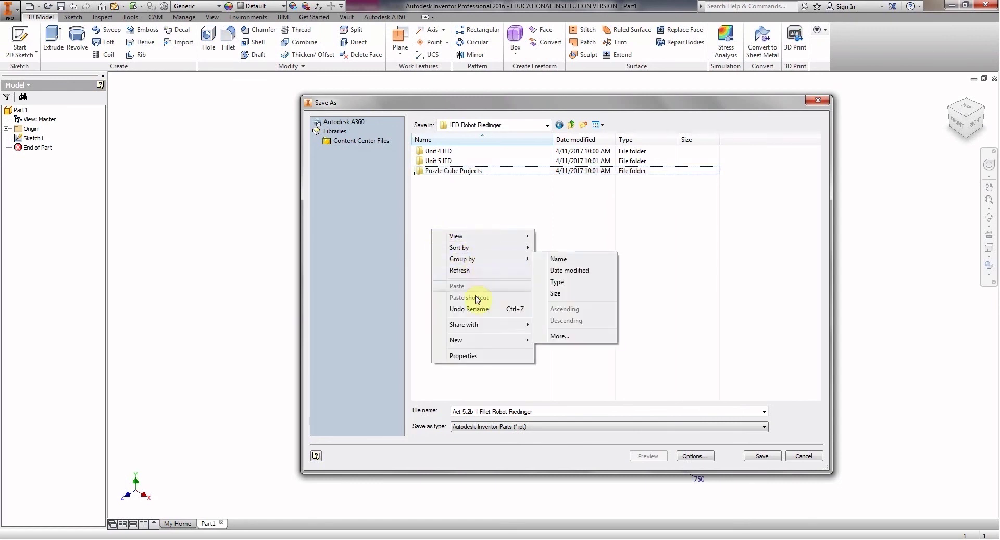
mouse_move(491, 341)
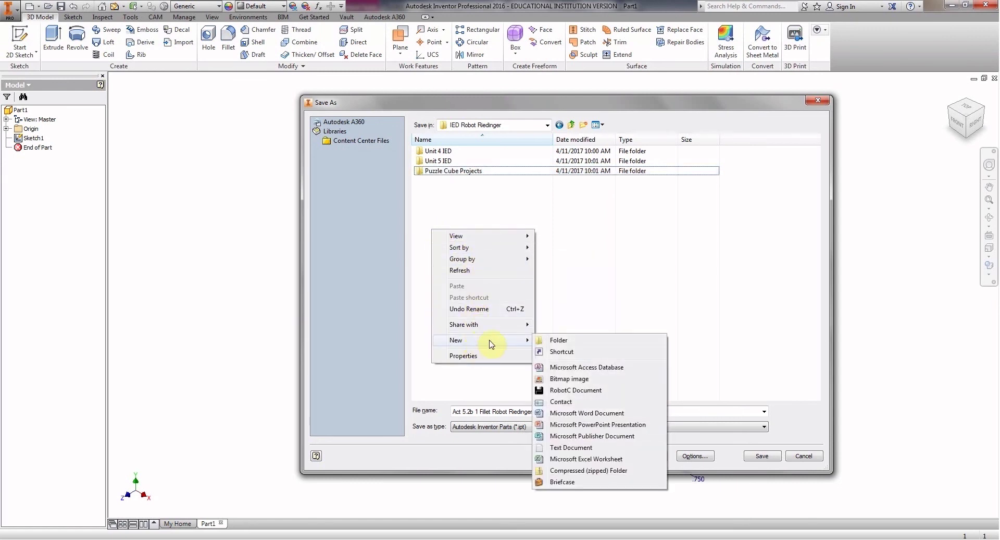
click(553, 341)
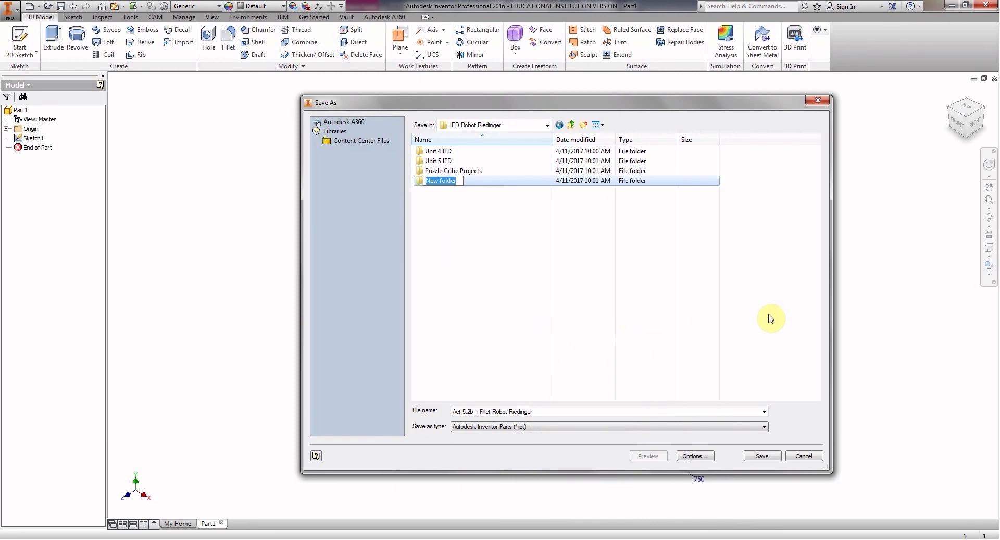
text(Automoblox)
key(Return)
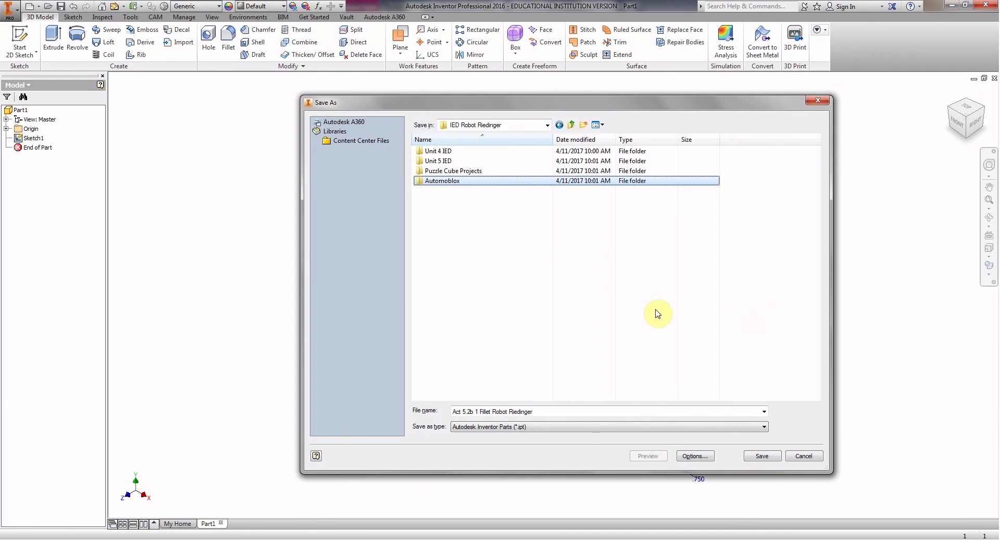
Add a subfolder named "Toy Train" to the course folder
right_click(446, 243)
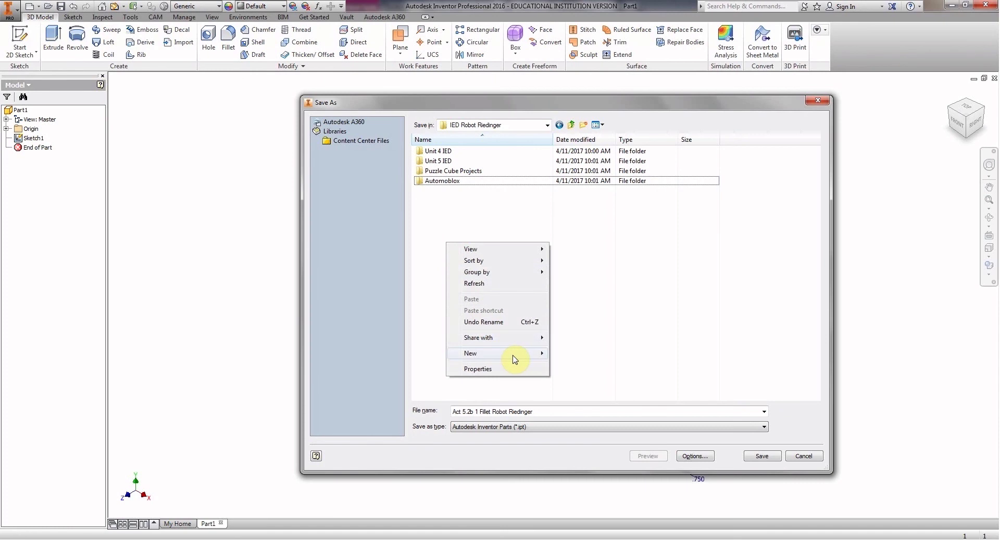
click(574, 351)
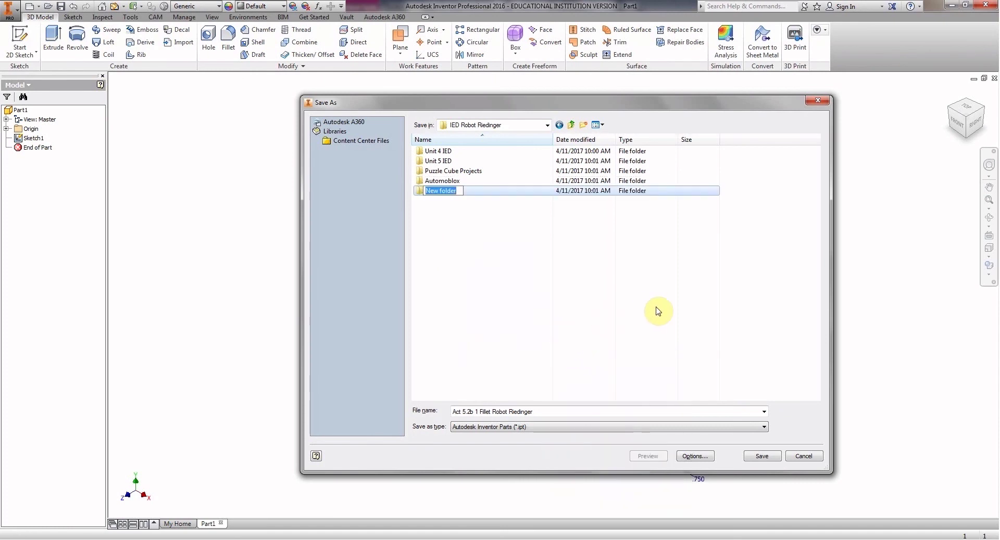
text(Toy Train)
key(Return)
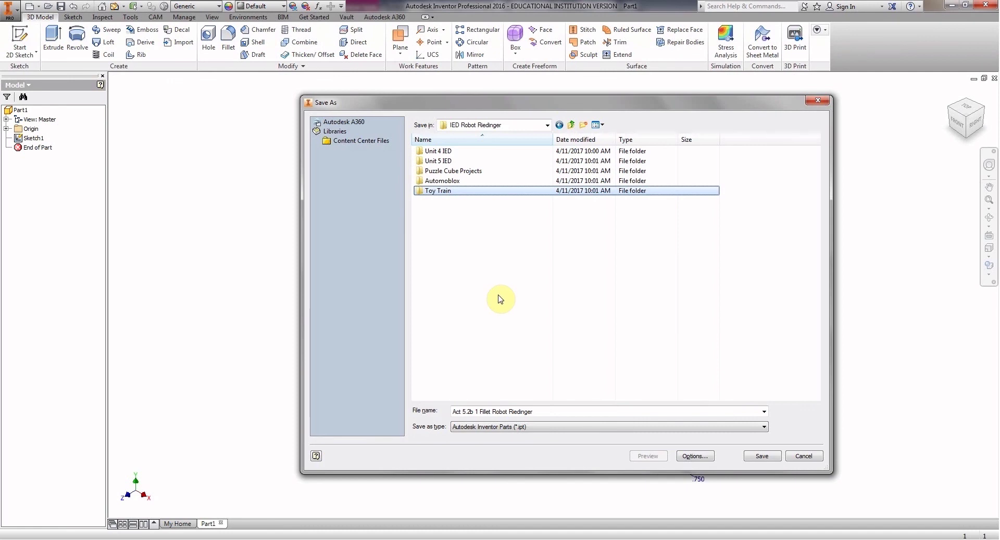
Open the "Unit 5 IED" folder and save the fillet part there under the file name already entered
click(470, 417)
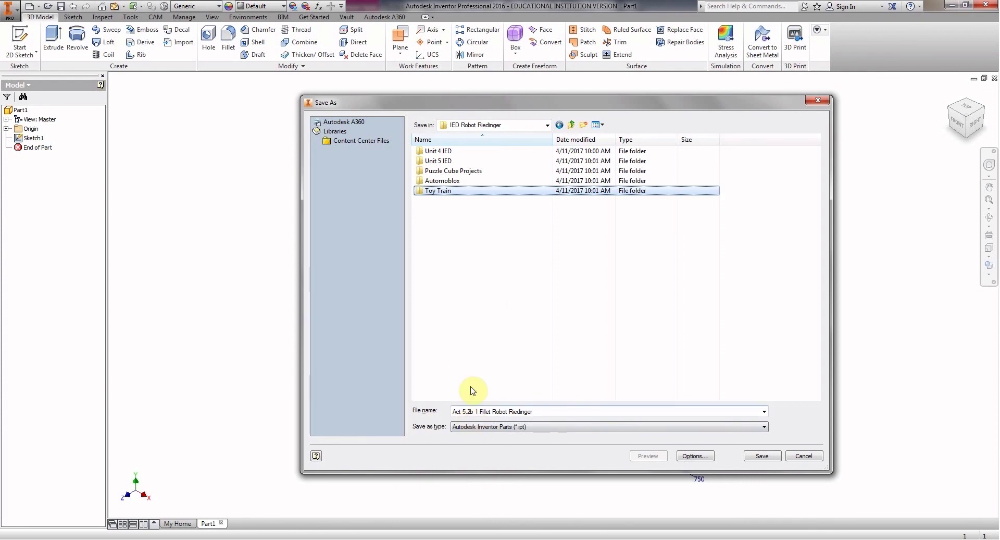
click(477, 308)
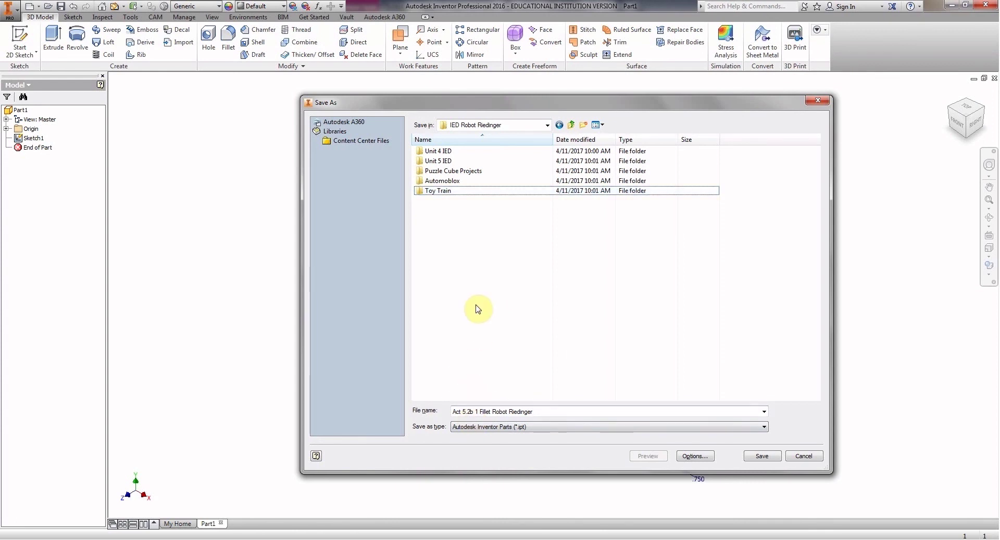
click(465, 163)
double_click(465, 162)
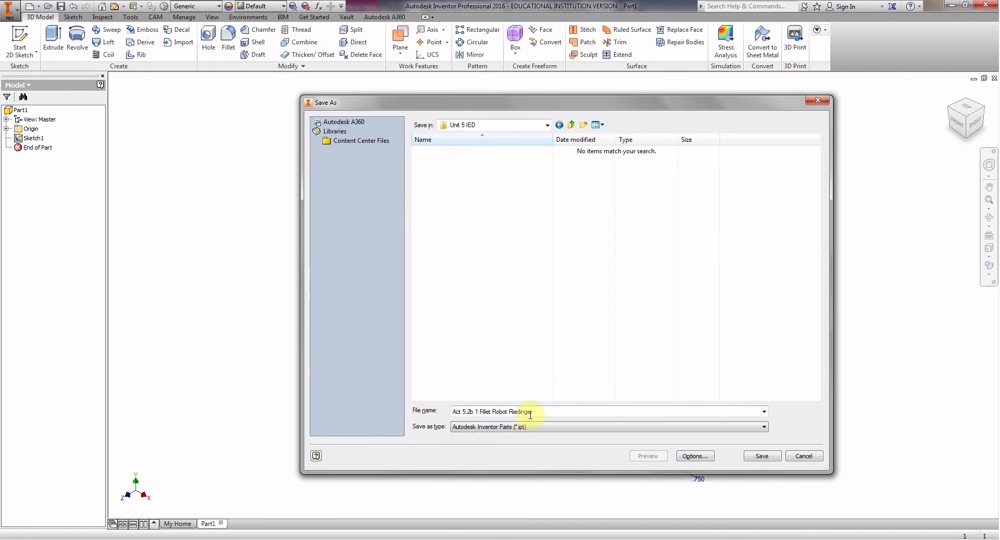
click(764, 457)
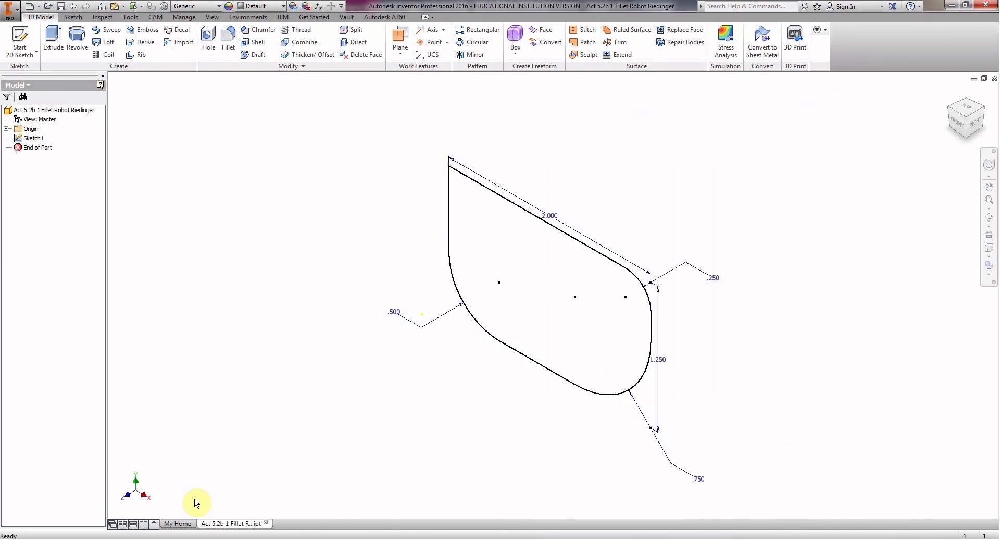
Switch to the File Explorer window of the HP 8GB ROBO (E:) drive and reposition and resize it over the model
mouse_move(123, 539)
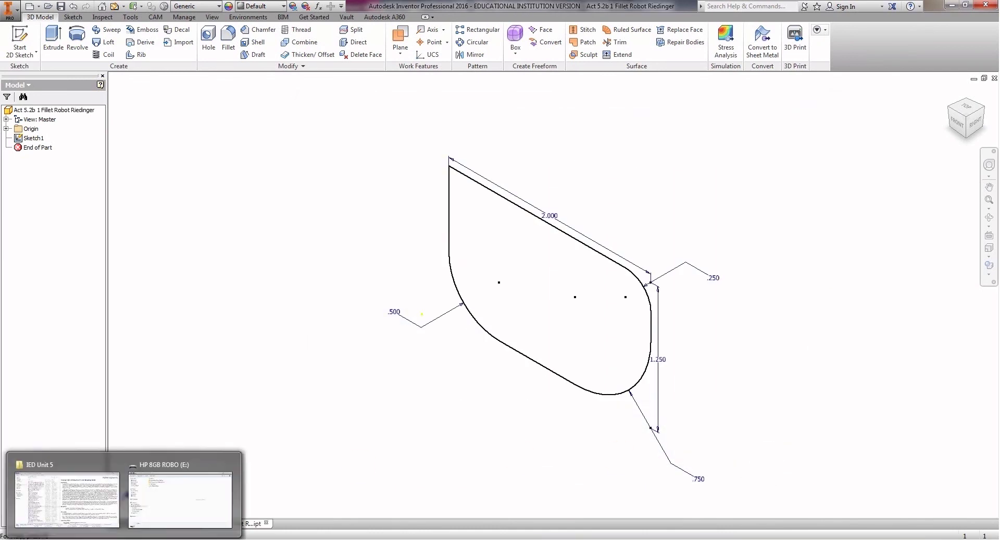
click(161, 496)
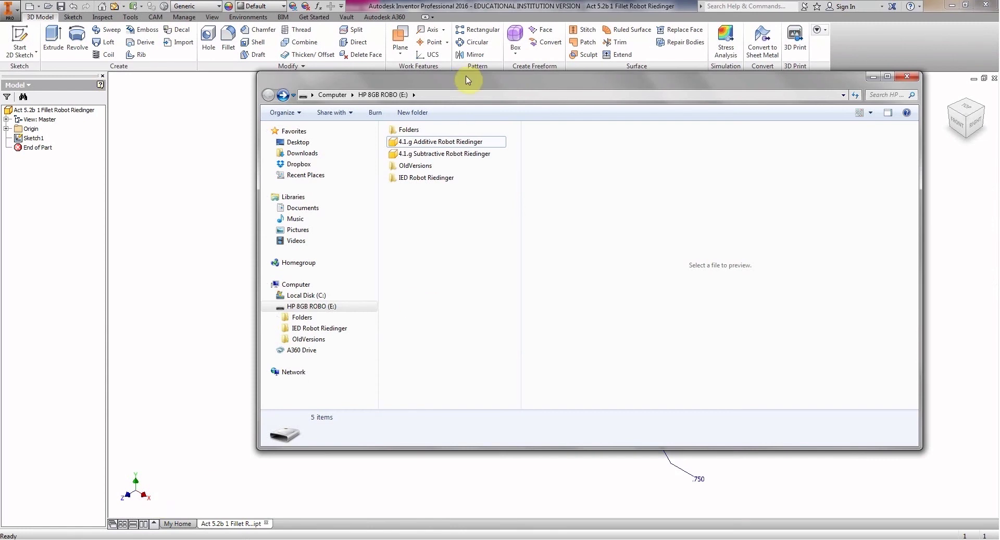
drag(463, 77, 508, 88)
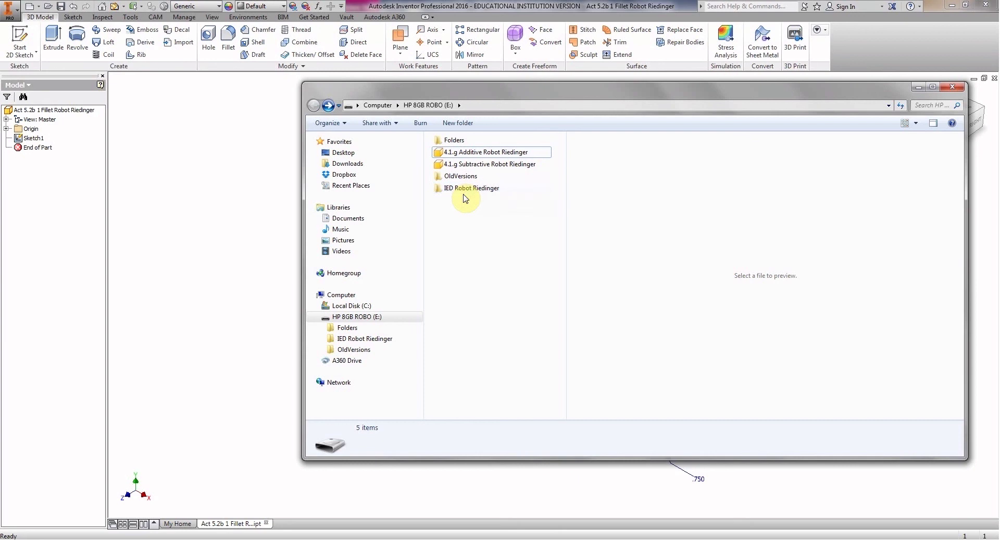
mouse_move(465, 191)
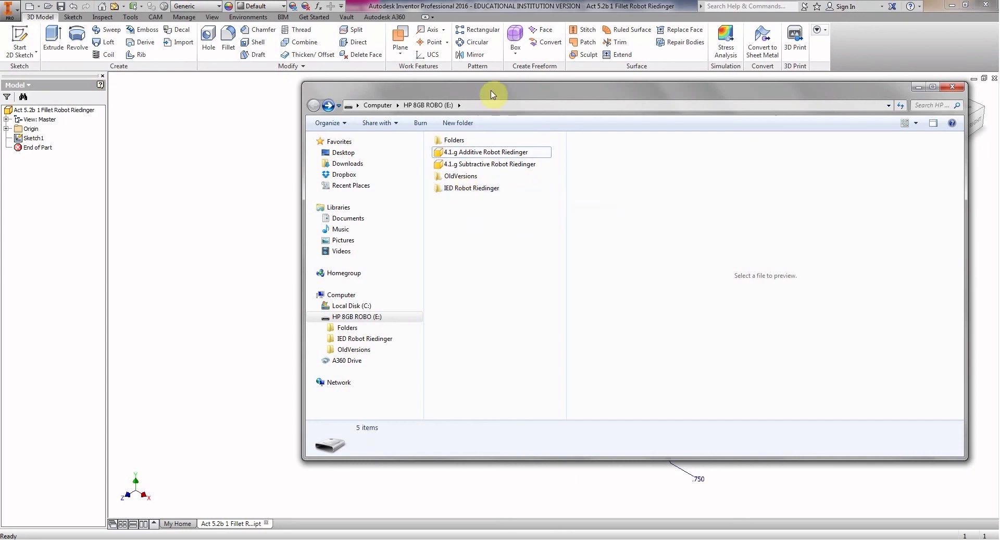
drag(490, 83, 473, 96)
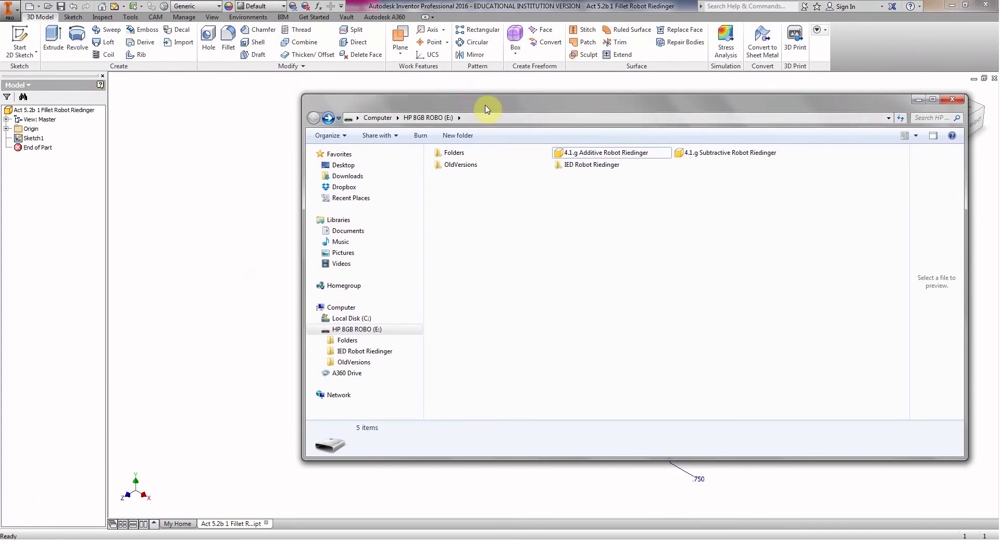
click(489, 216)
Open the "IED Robot" course folder in a new window and arrange both Explorer windows so their contents can be seen together
right_click(594, 168)
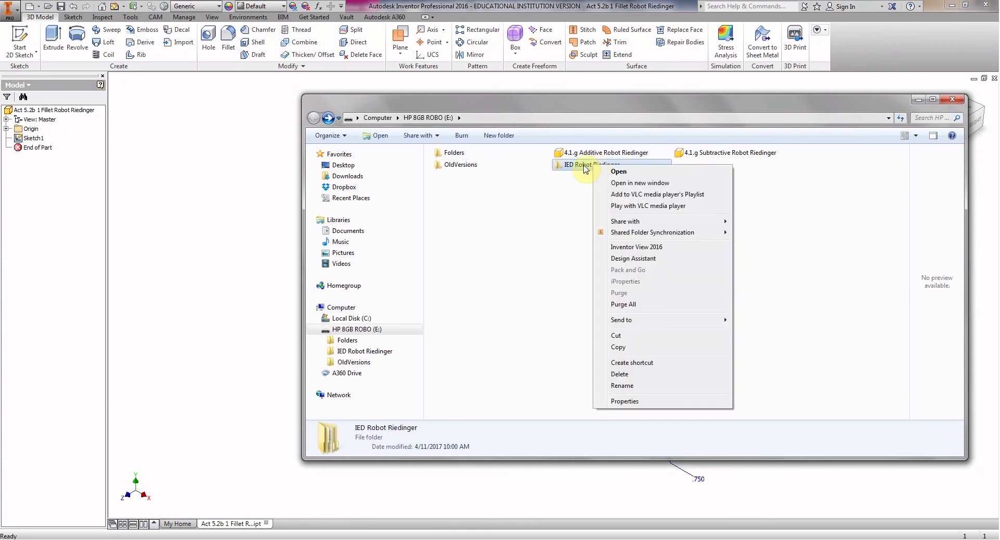
click(633, 186)
drag(635, 110, 323, 15)
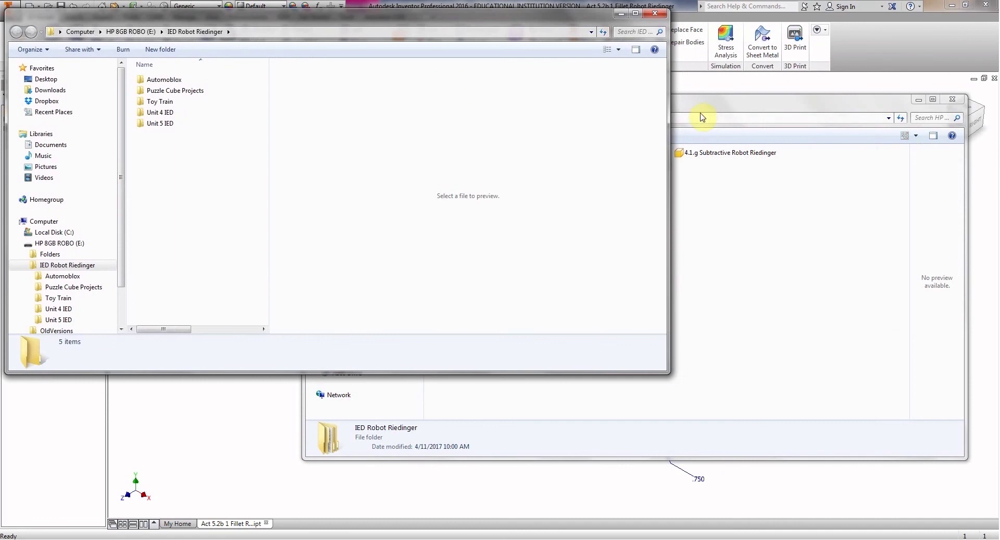
drag(703, 103, 750, 156)
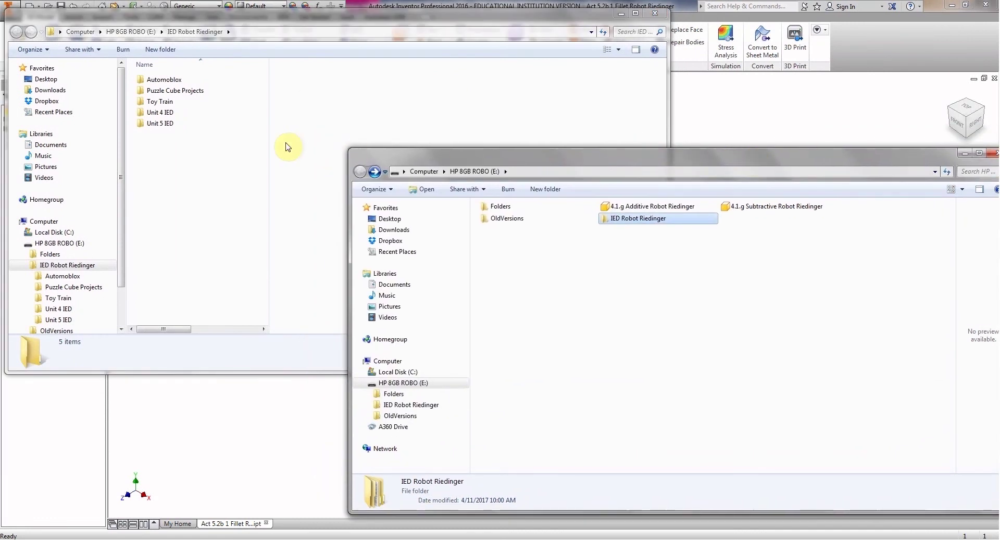
drag(351, 151, 407, 214)
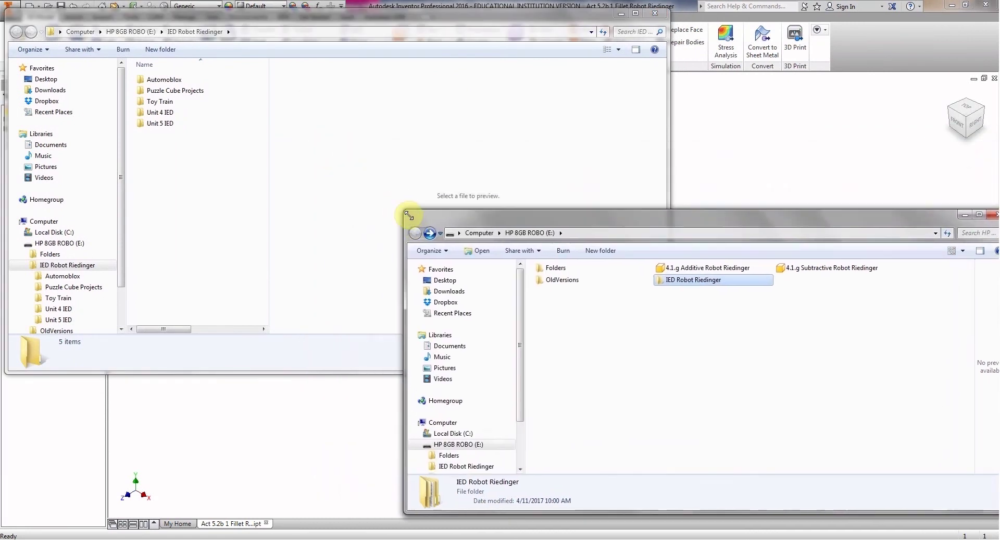
Open the "Unit 4 IED" folder inside the course folder and return to the HP 8GB ROBO (E:) window
double_click(165, 117)
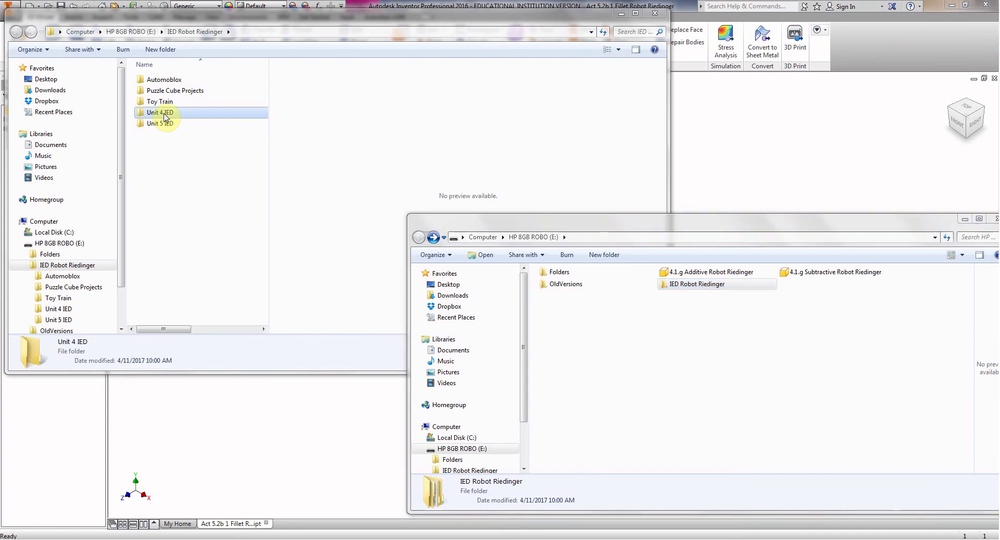
click(750, 375)
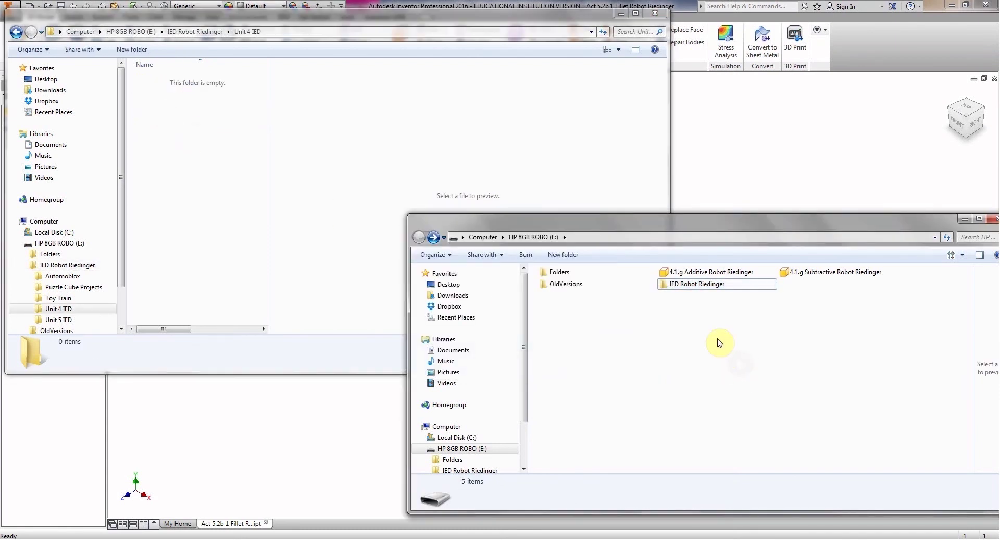
click(696, 273)
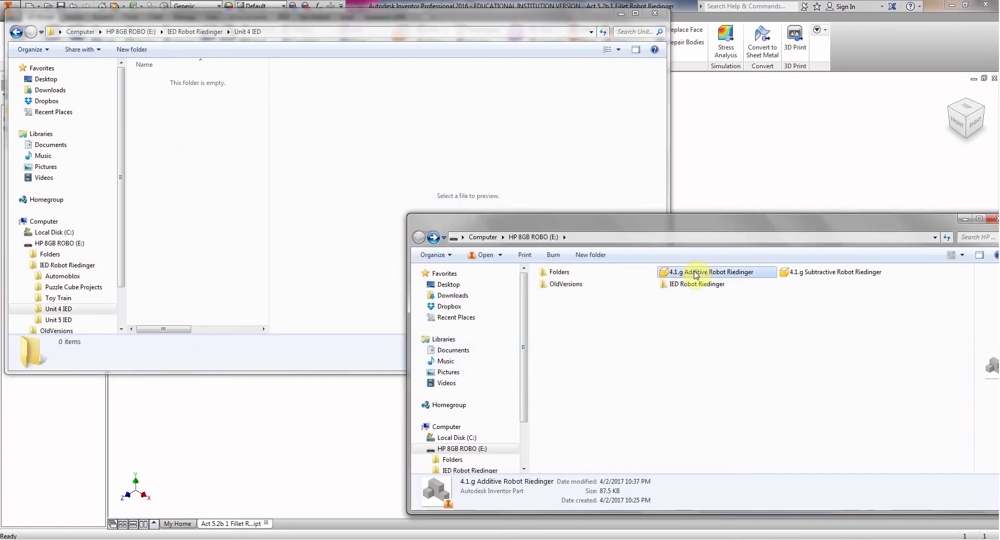
click(554, 285)
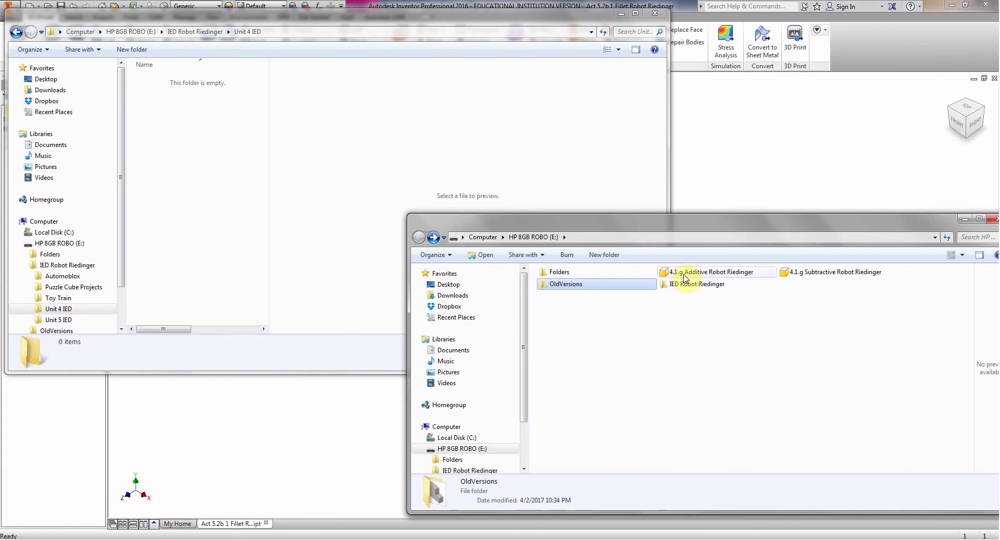
mouse_move(690, 273)
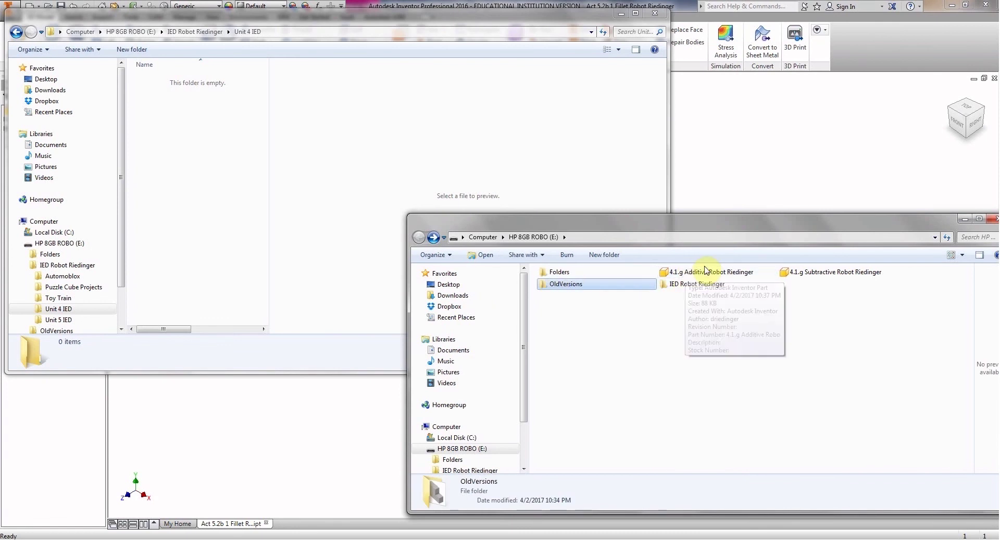
ctrl+click(739, 272)
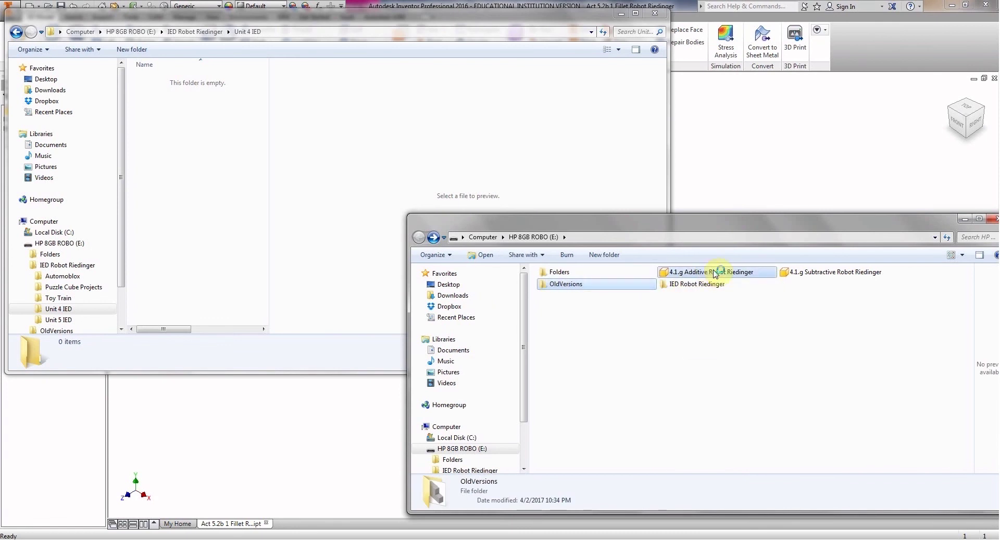
ctrl+click(797, 274)
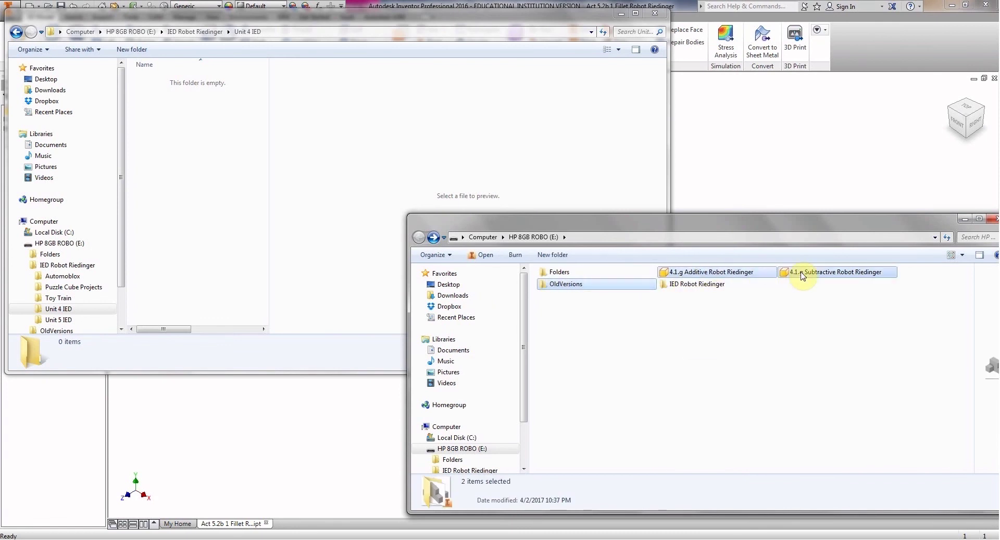
click(632, 353)
Move the "OldVersions" folder and the "4.1.g Additive Robot" and "4.1.g Subtractive Robot" parts from the E: drive root into "Unit 4 IED"
click(576, 290)
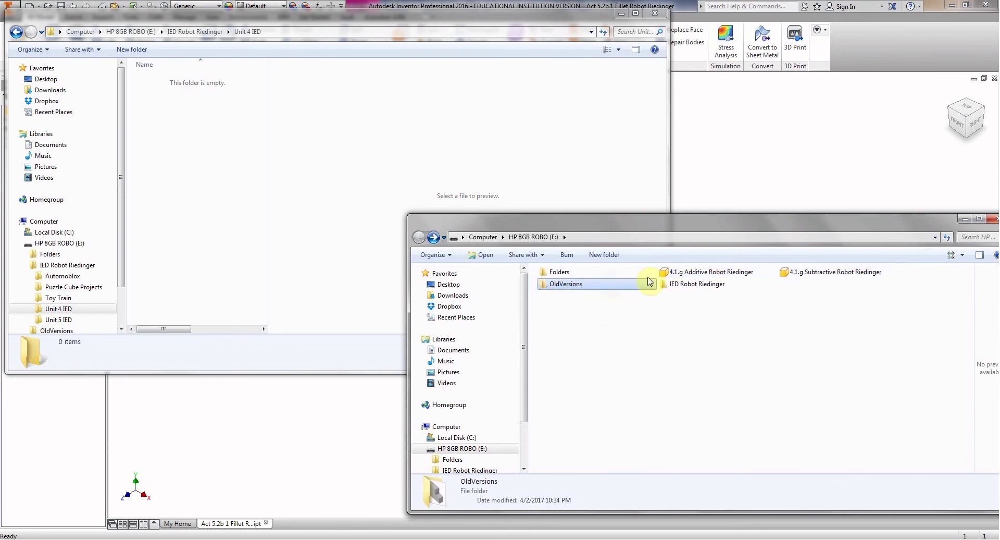
ctrl+click(682, 276)
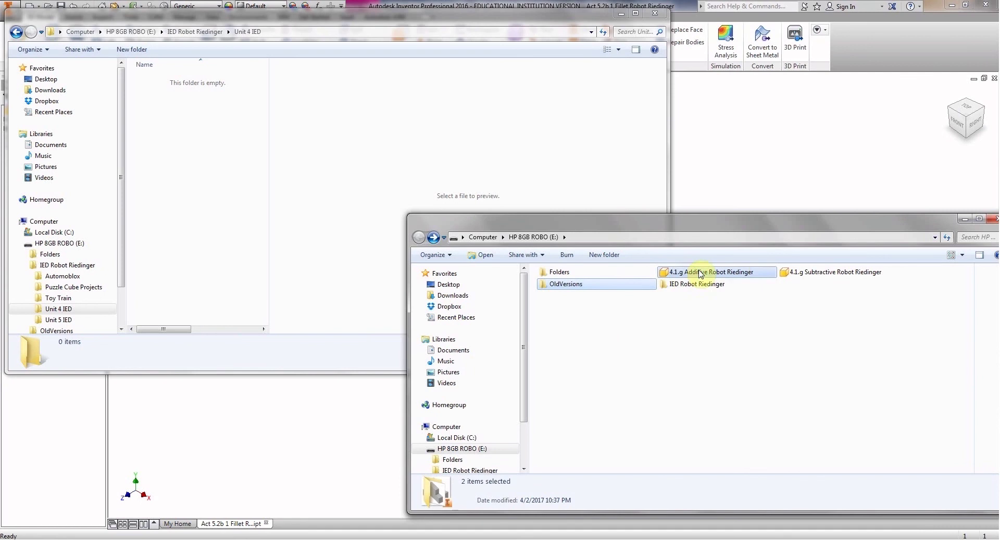
ctrl+click(807, 276)
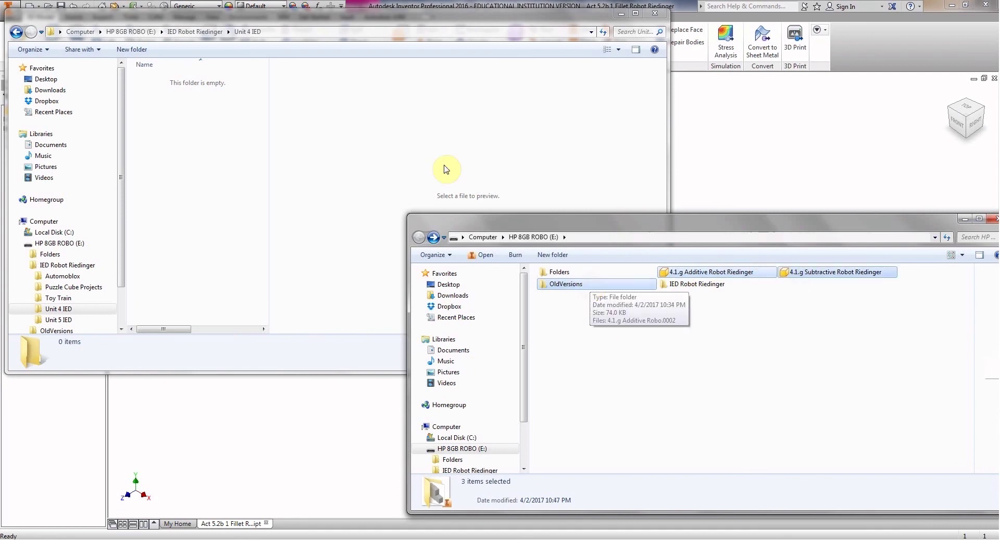
click(254, 39)
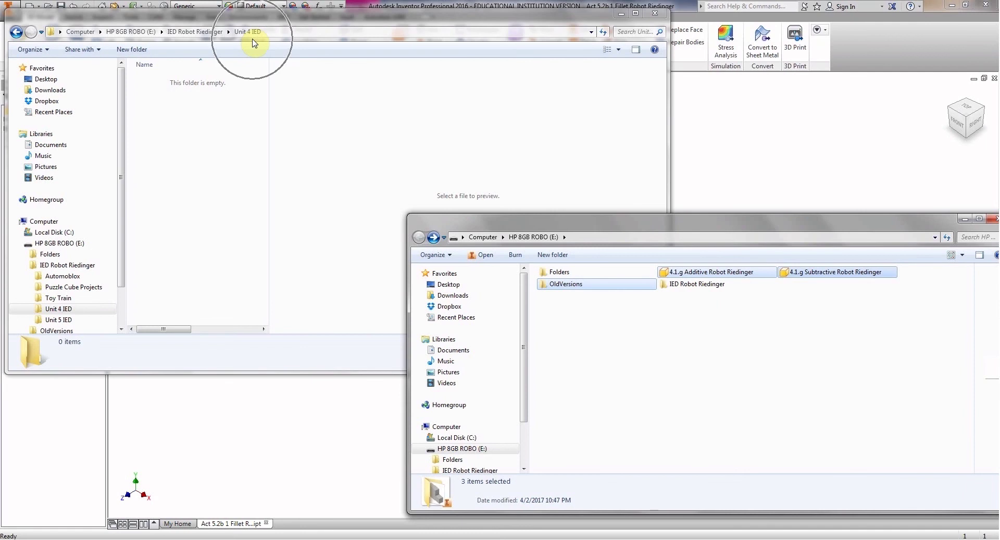
click(253, 42)
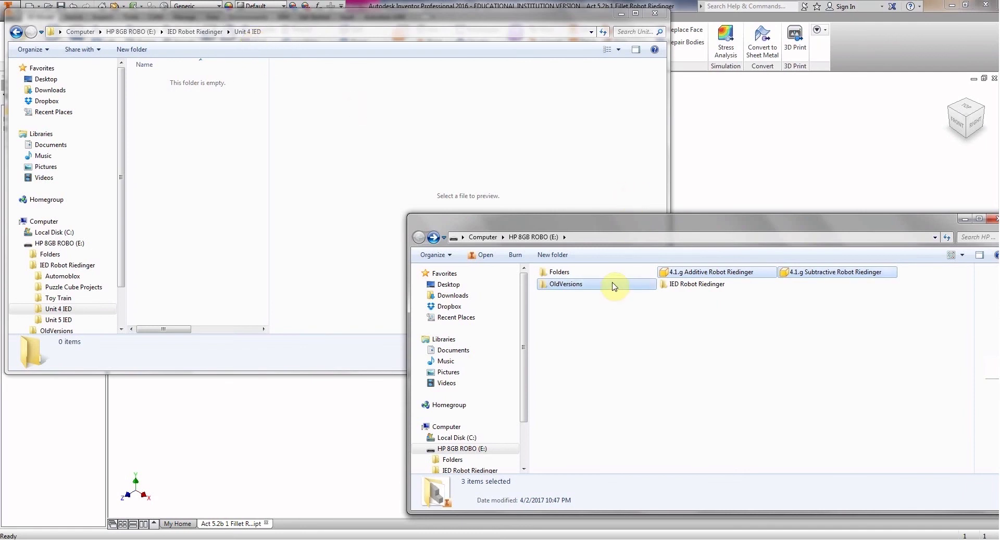
drag(615, 286, 191, 172)
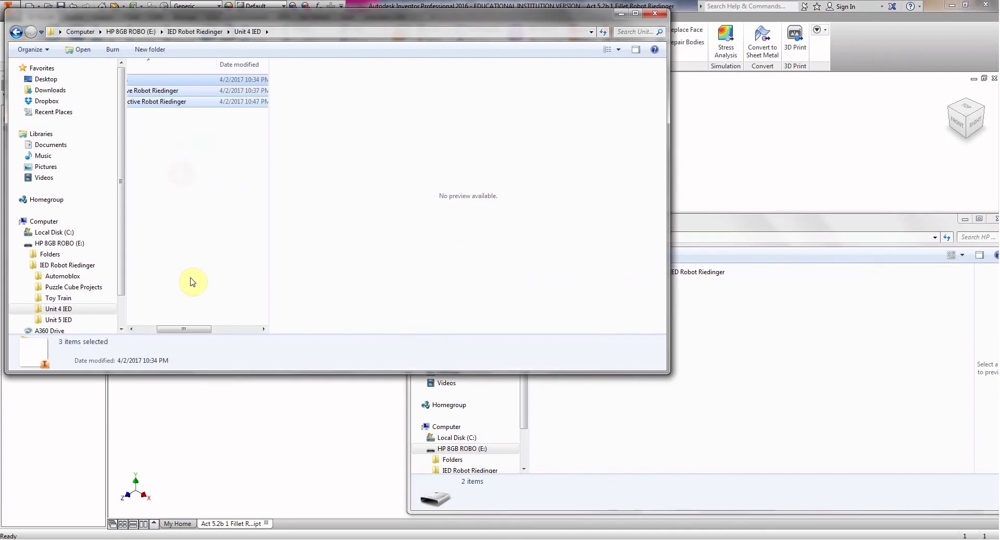
drag(201, 329, 252, 34)
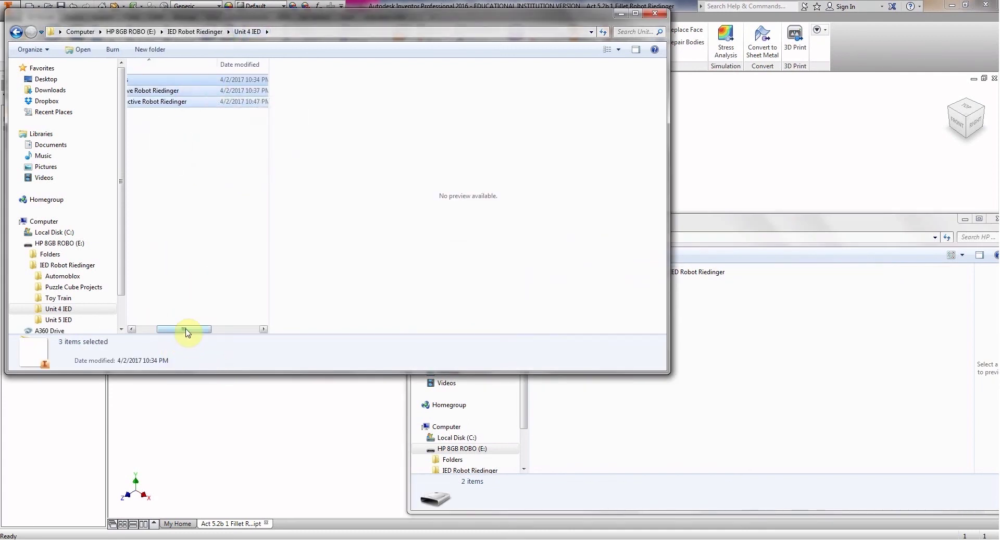
drag(187, 333, 156, 331)
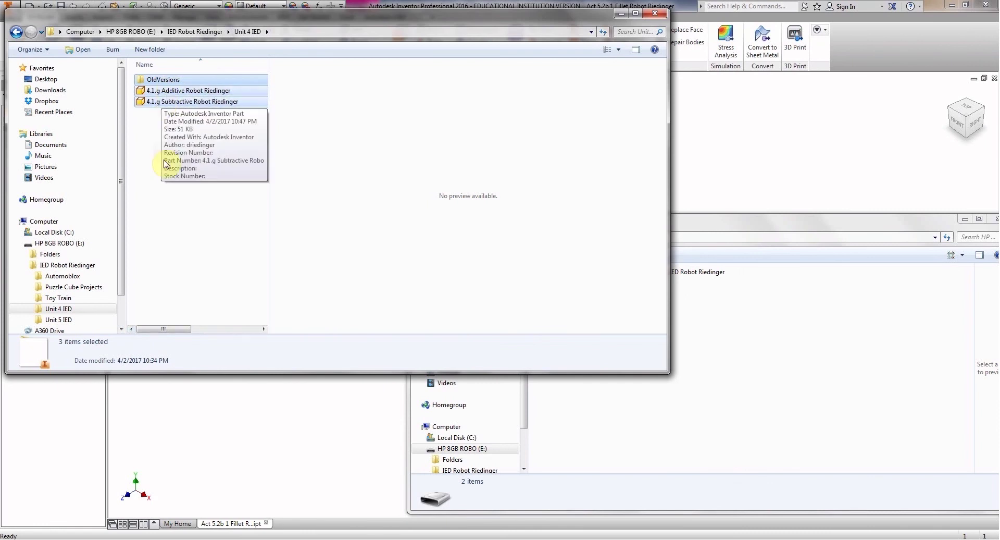
click(165, 179)
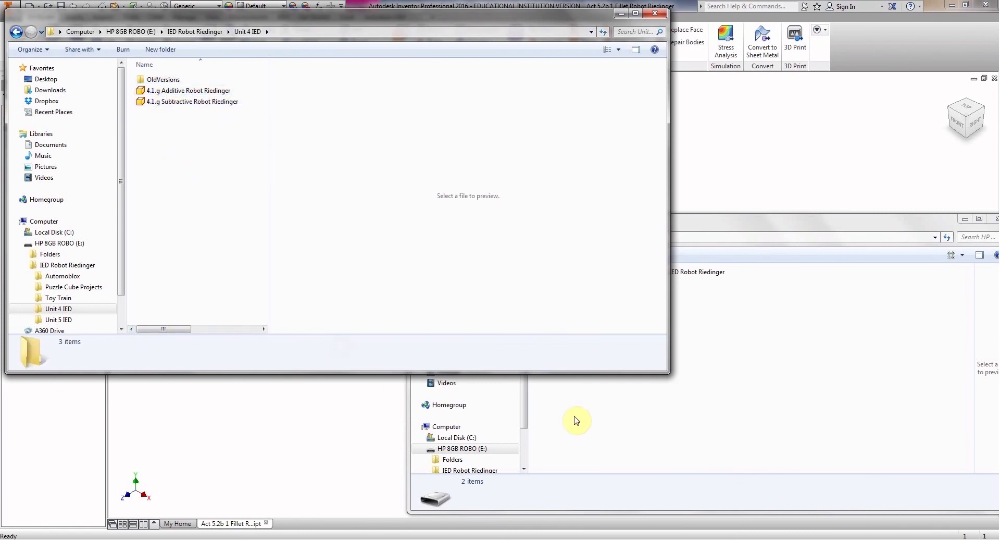
Return to the HP 8GB ROBO (E:) window and select the "IED Robot" course folder
click(780, 392)
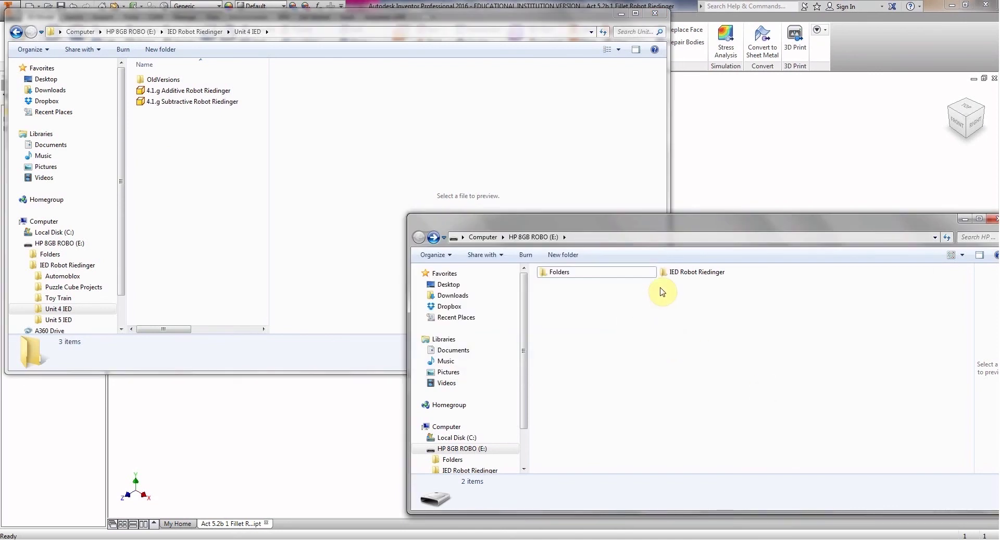
click(675, 272)
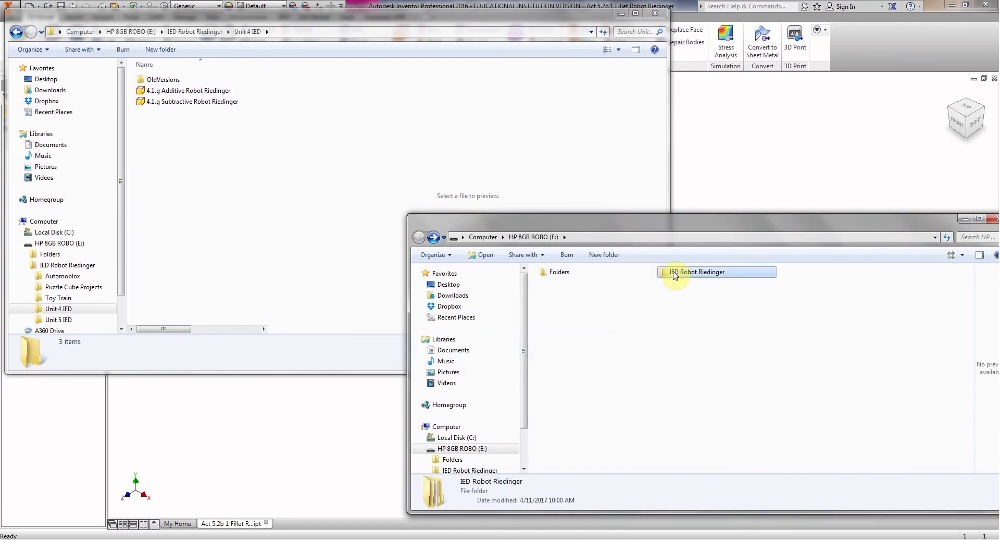